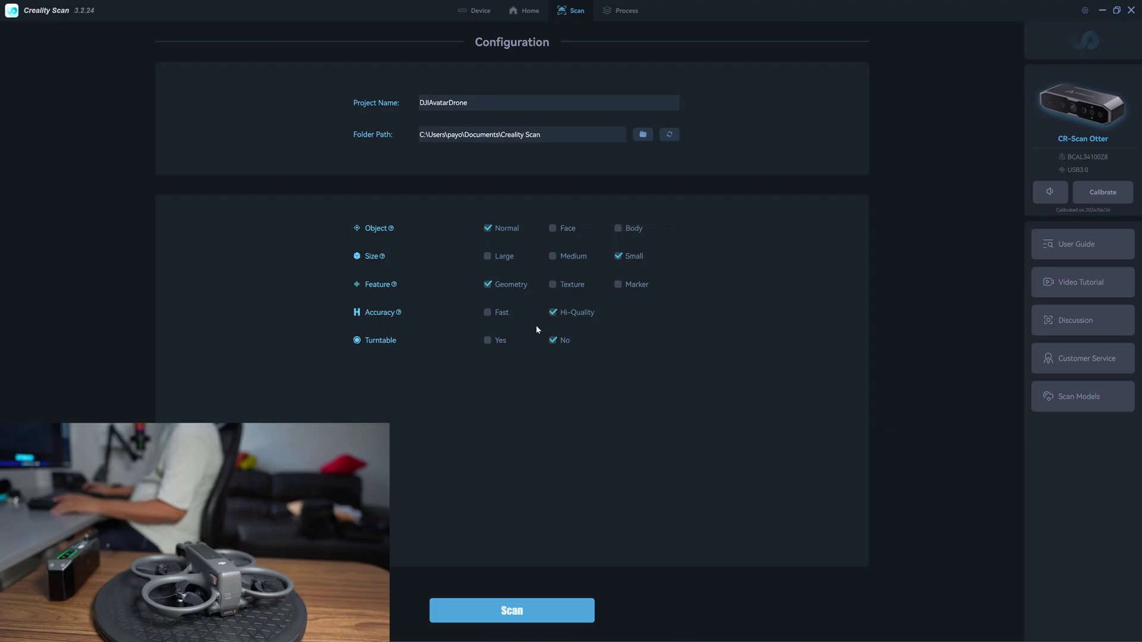
Start the Otter scan and capture the drone's side, reaching about 84,000 points.
click(538, 615)
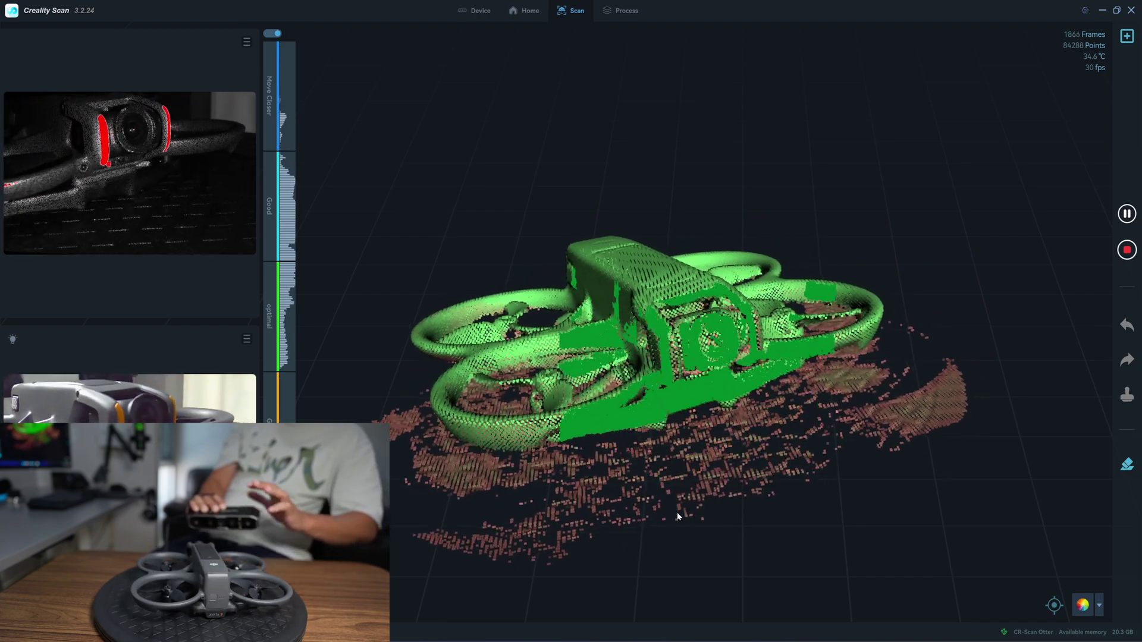
Check the Otter cloud from the top and side, then complete the scan at about 124,800 points.
drag(677, 512, 723, 443)
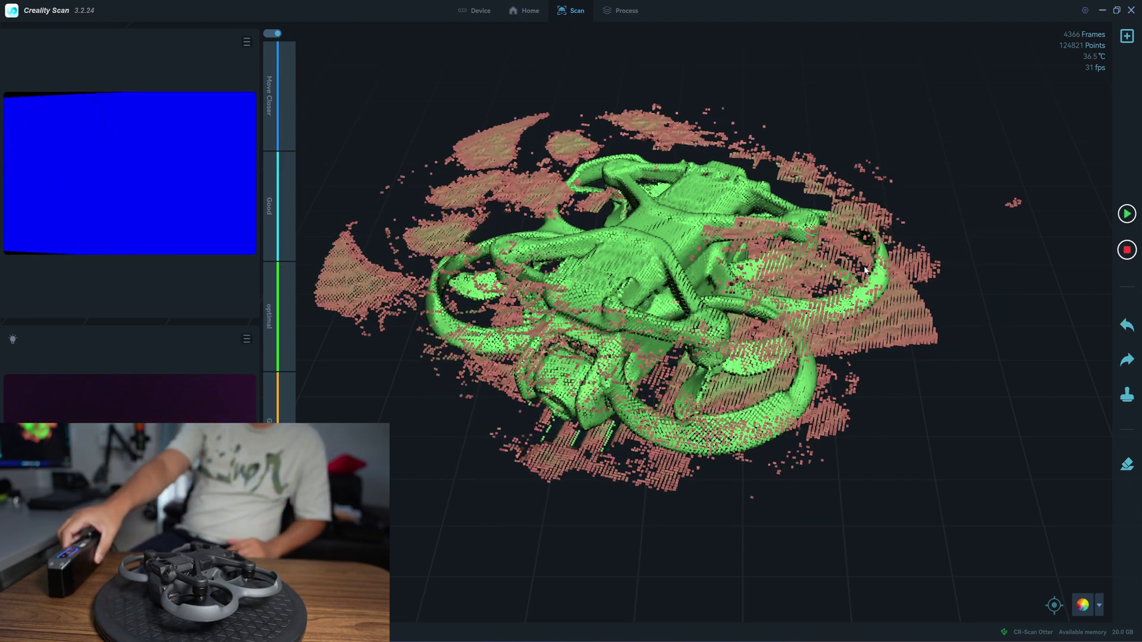
drag(865, 270, 738, 155)
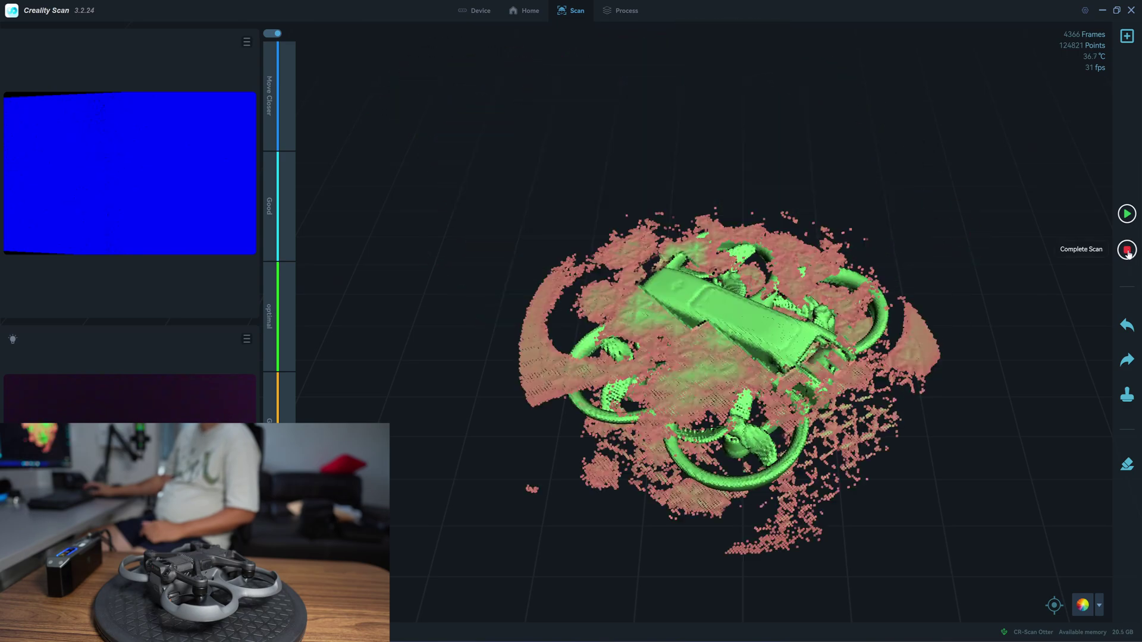
click(1127, 251)
click(515, 341)
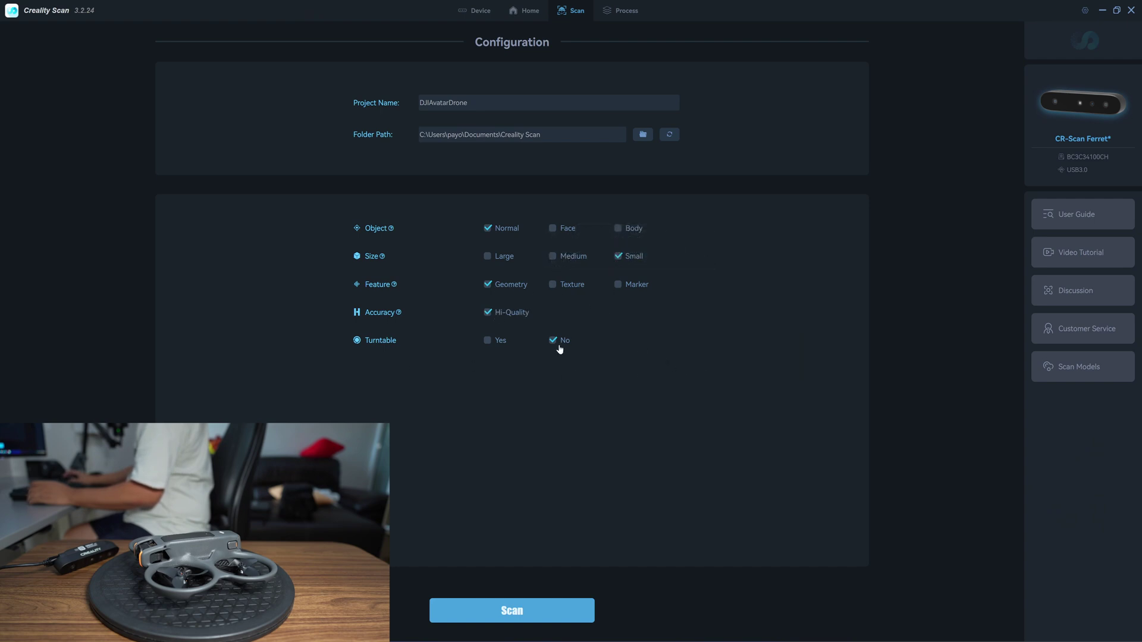
Open the Ferret live scan view and start capturing the drone's body and propeller guards.
click(541, 614)
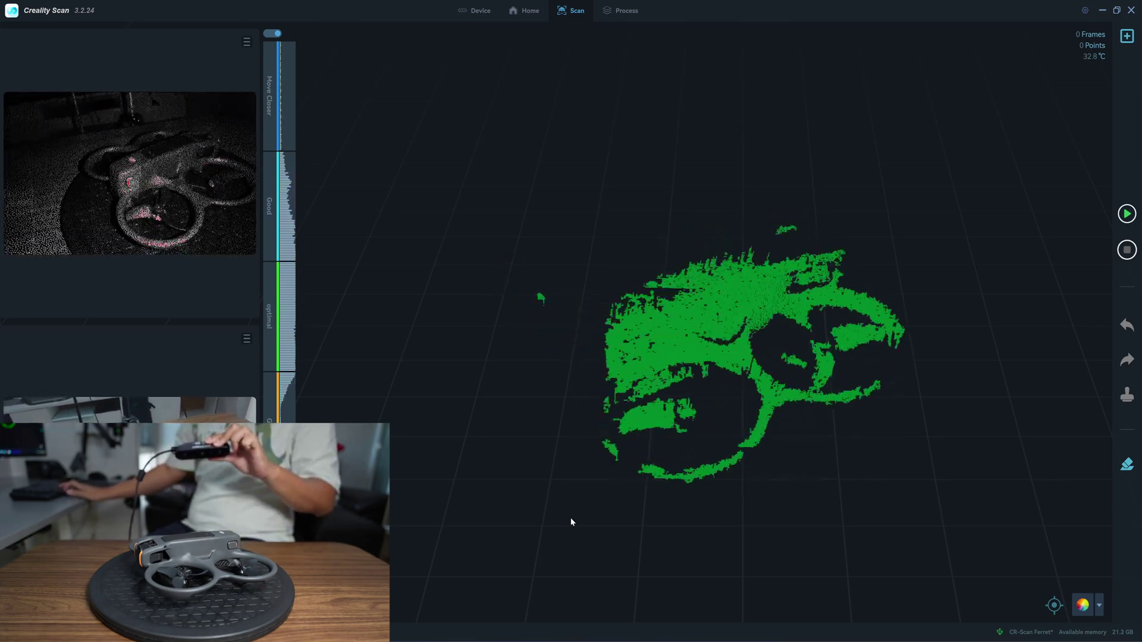
key(space)
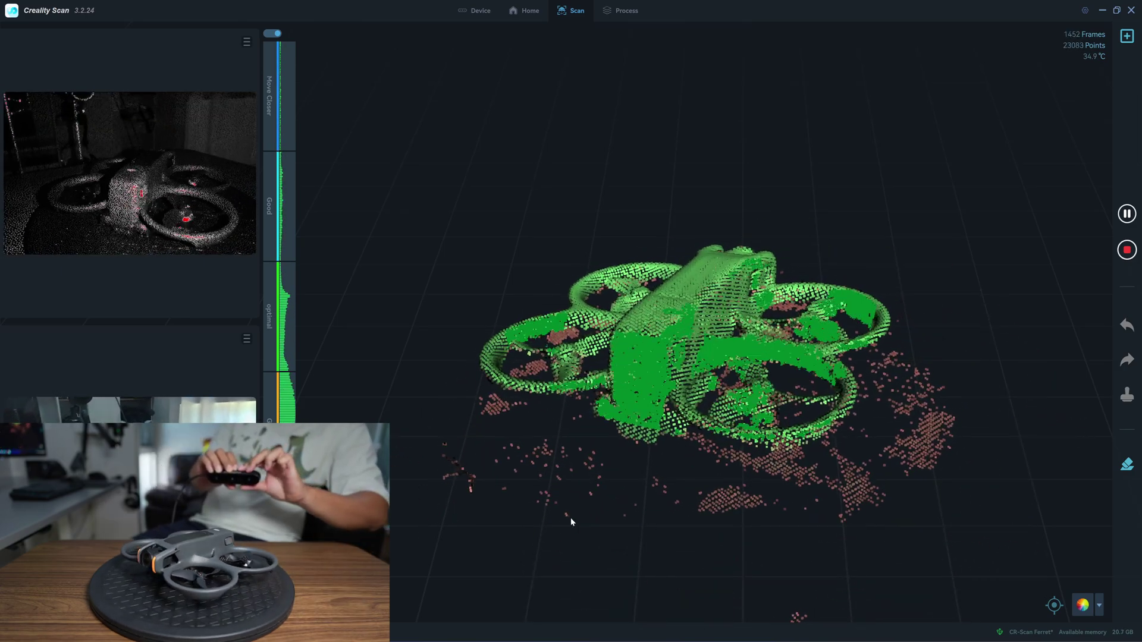
key(space)
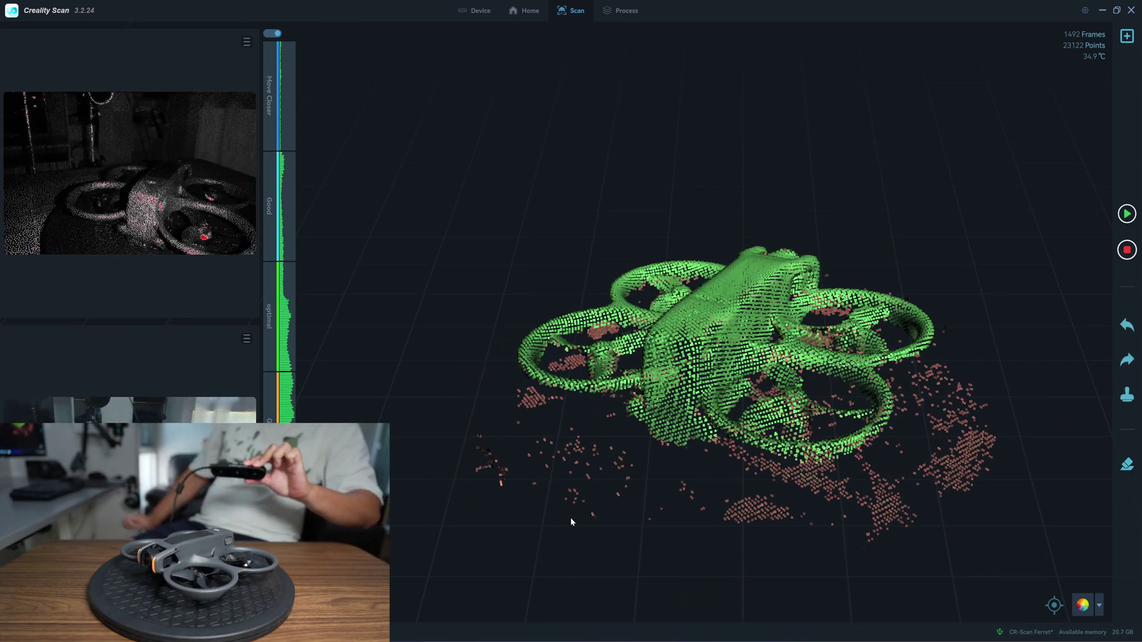
drag(715, 326, 931, 419)
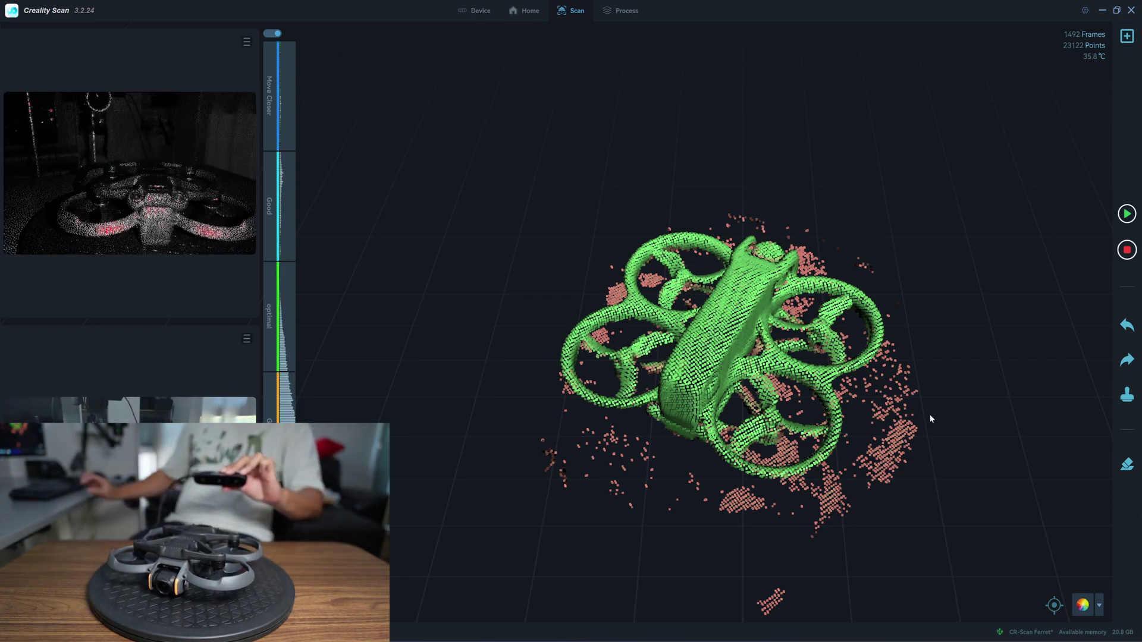
key(space)
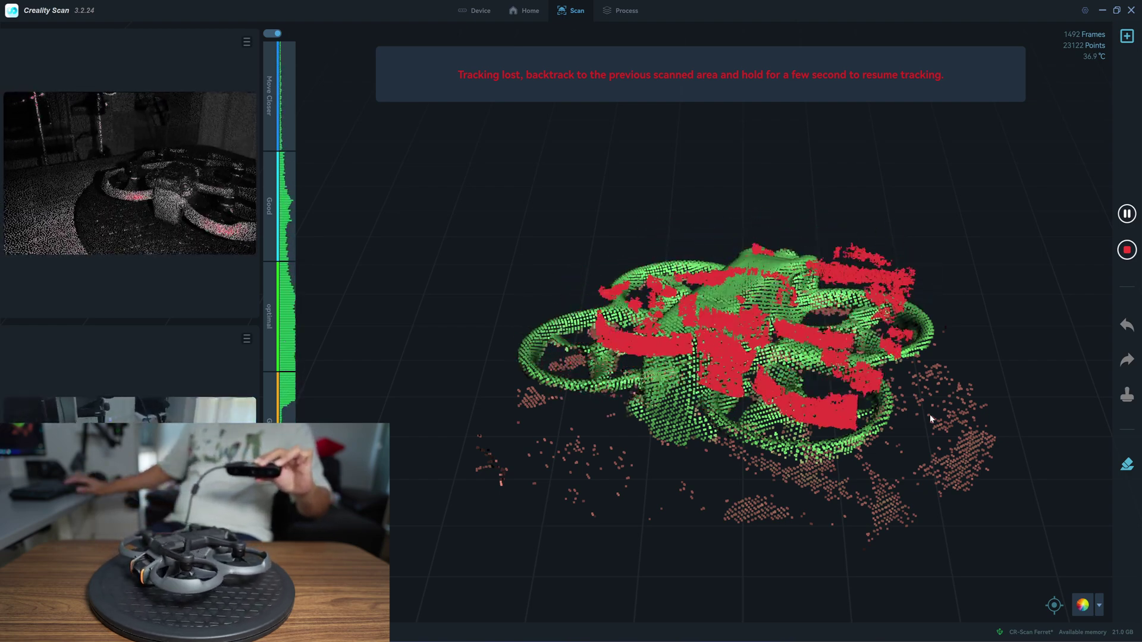
key(space)
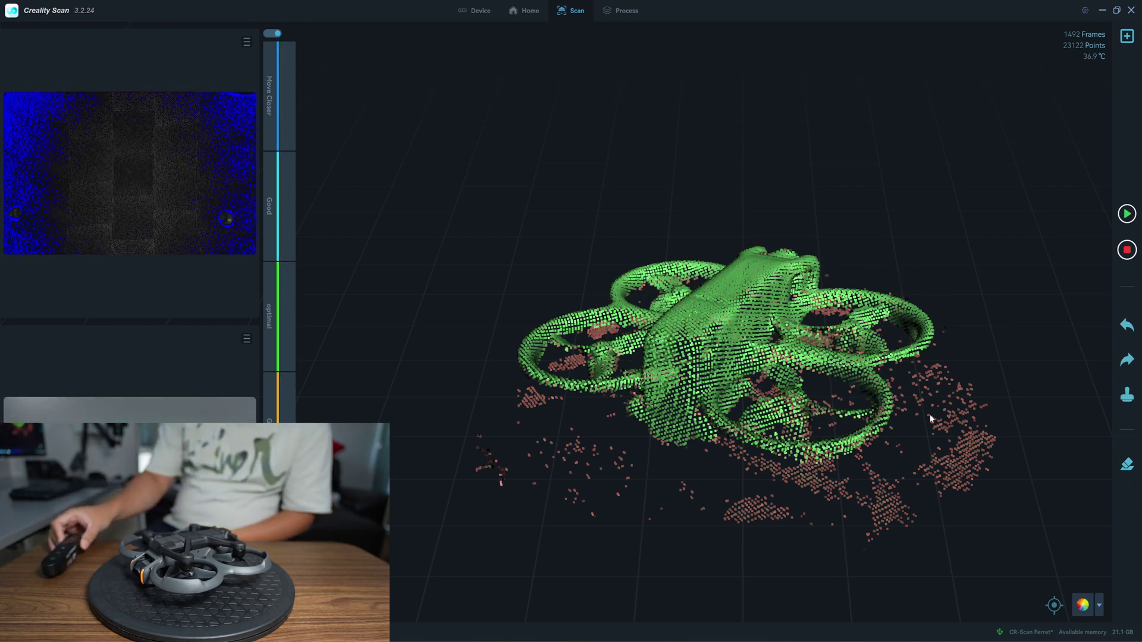
Complete the Ferret scan and confirm, saving it as Scan_2.
click(1127, 249)
click(533, 339)
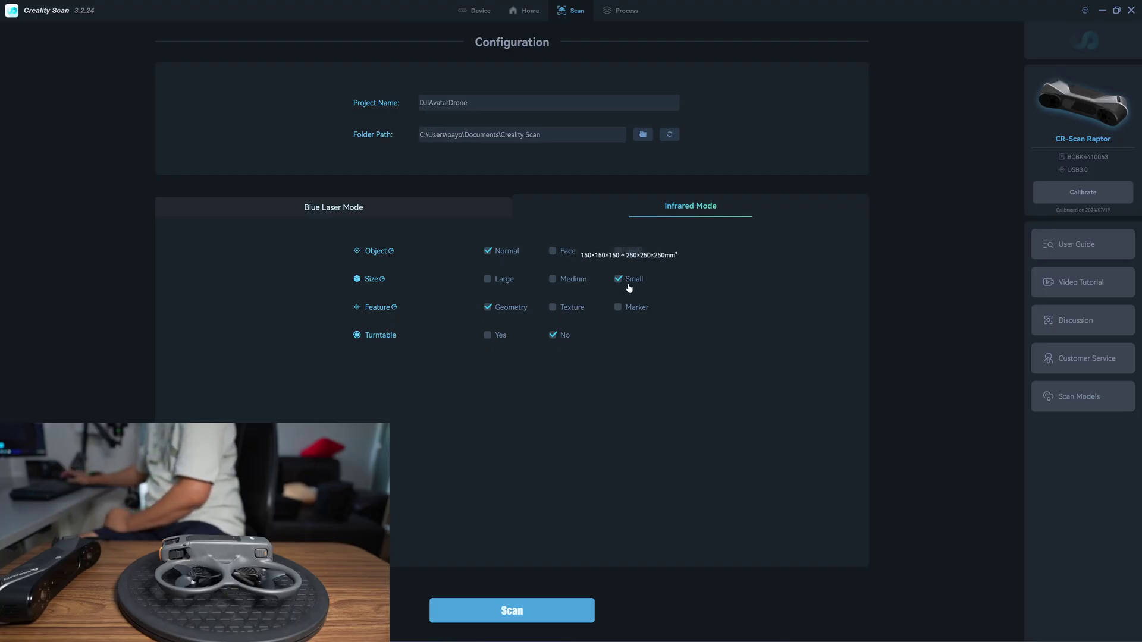
Start the Raptor infrared scan over the drone's top, reaching about 63,063 points.
click(570, 612)
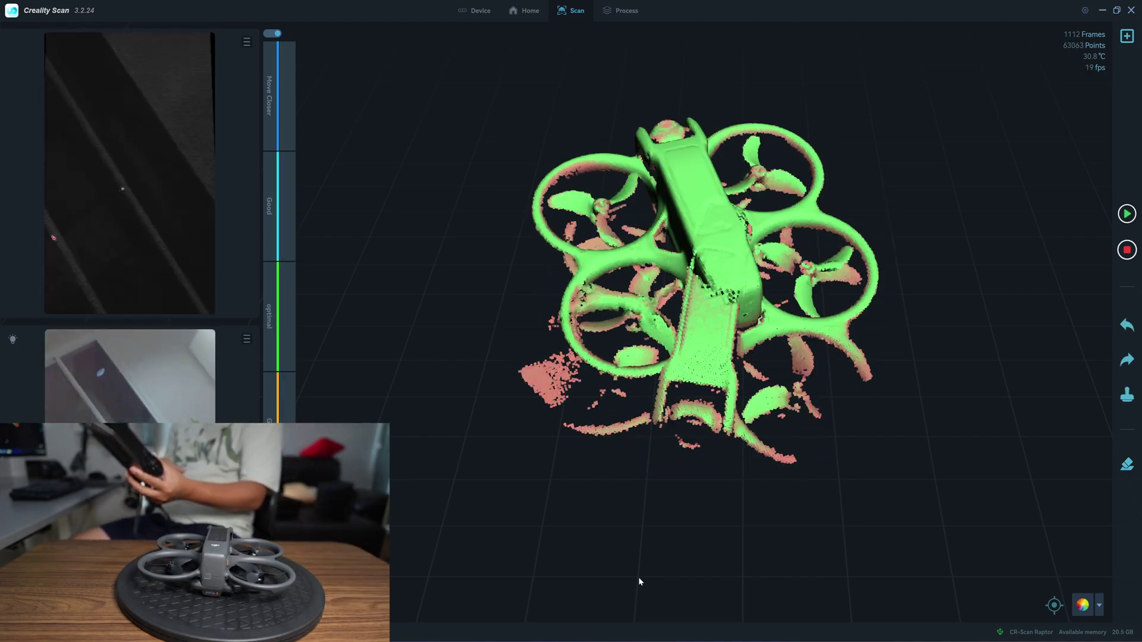
Inspect the paused Raptor model, resume scanning the drone's top, then check coverage.
mouse_move(708, 320)
mouse_down()
mouse_move(665, 346)
mouse_move(758, 310)
mouse_move(701, 304)
mouse_up()
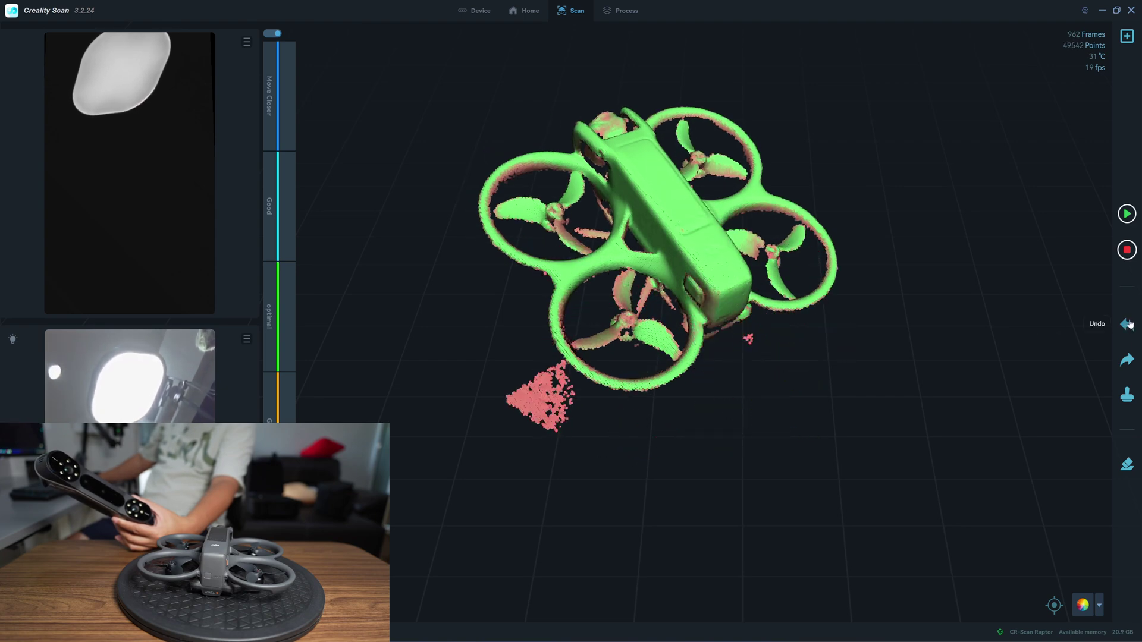
drag(824, 344, 721, 360)
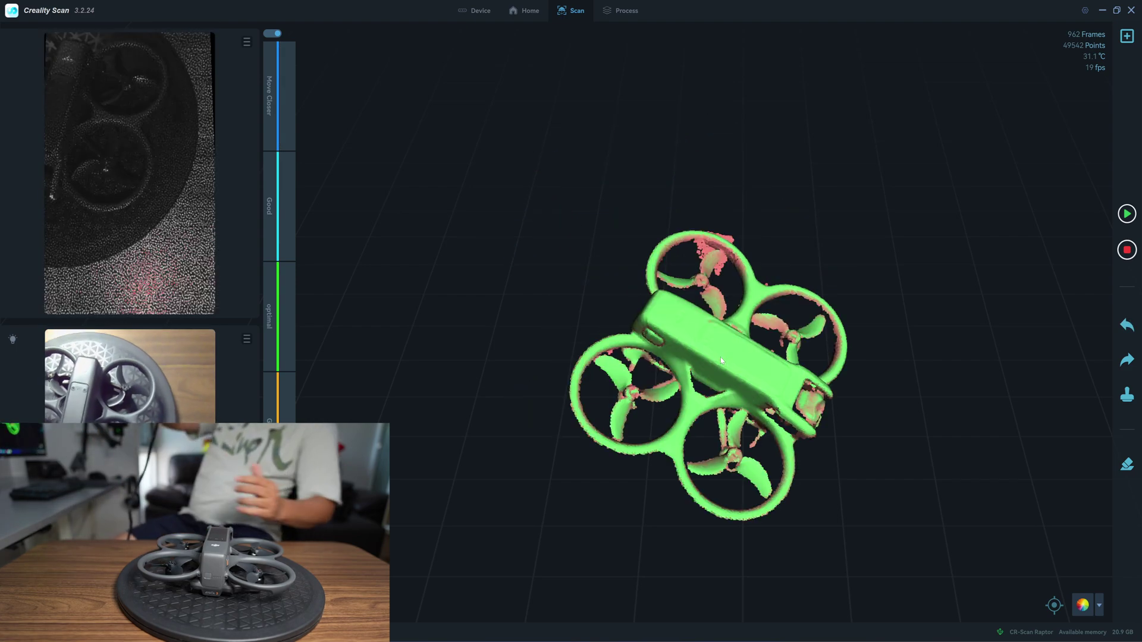
key(space)
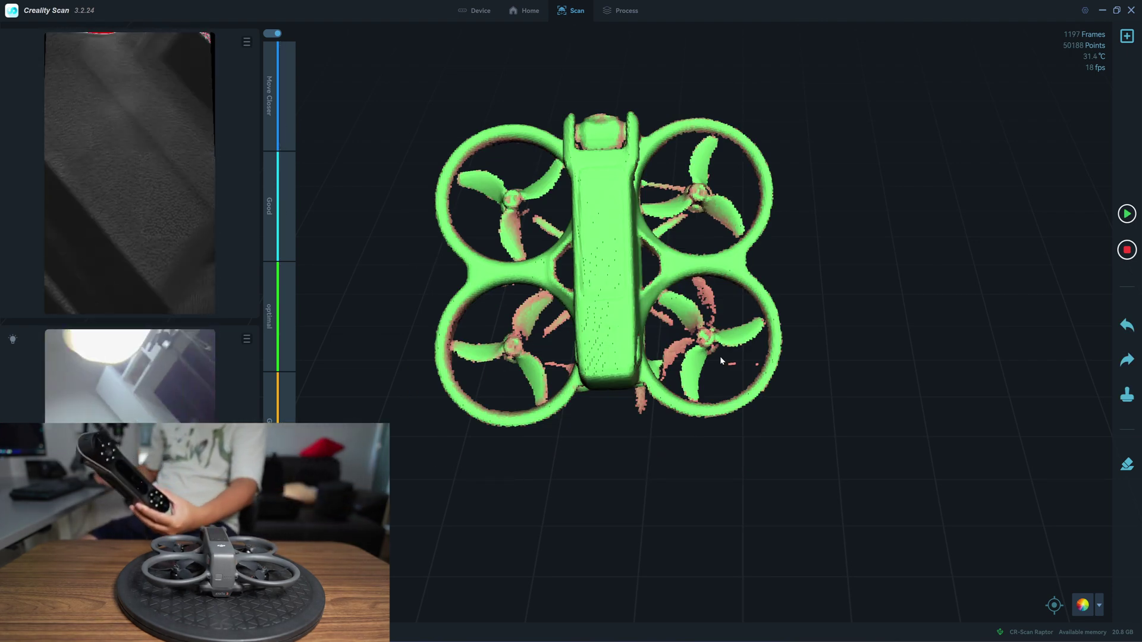
drag(908, 338, 662, 336)
Undo the latest Raptor frames to clear stray points, leaving 1157 frames.
click(1128, 327)
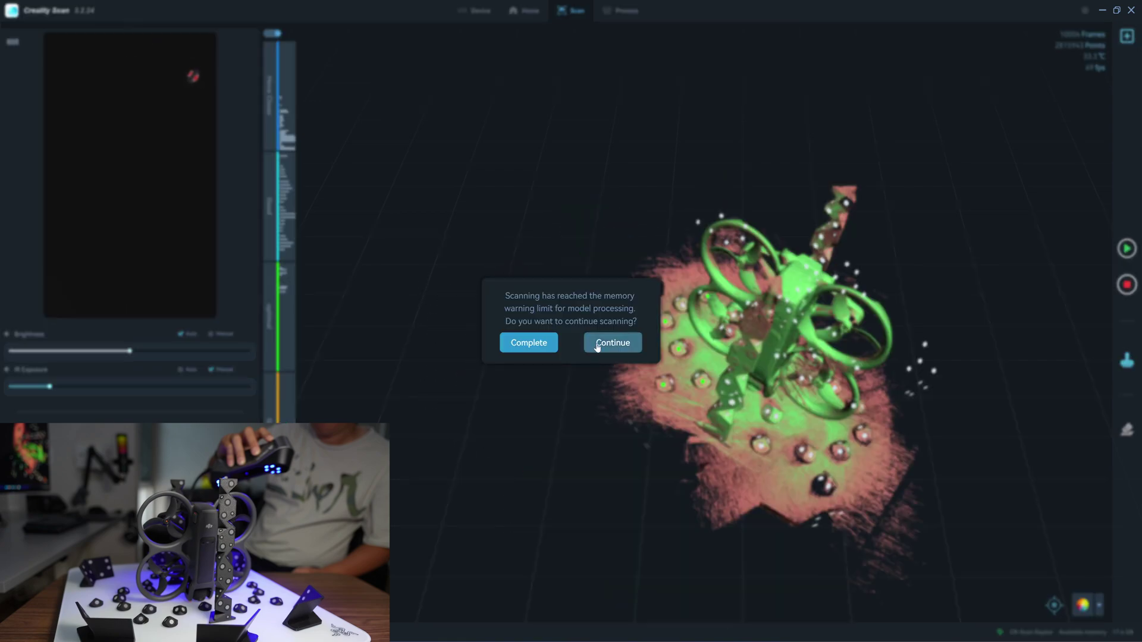
Continue past the memory warning, scan the drone's remaining sides, and pause at 3,959 frames.
click(597, 346)
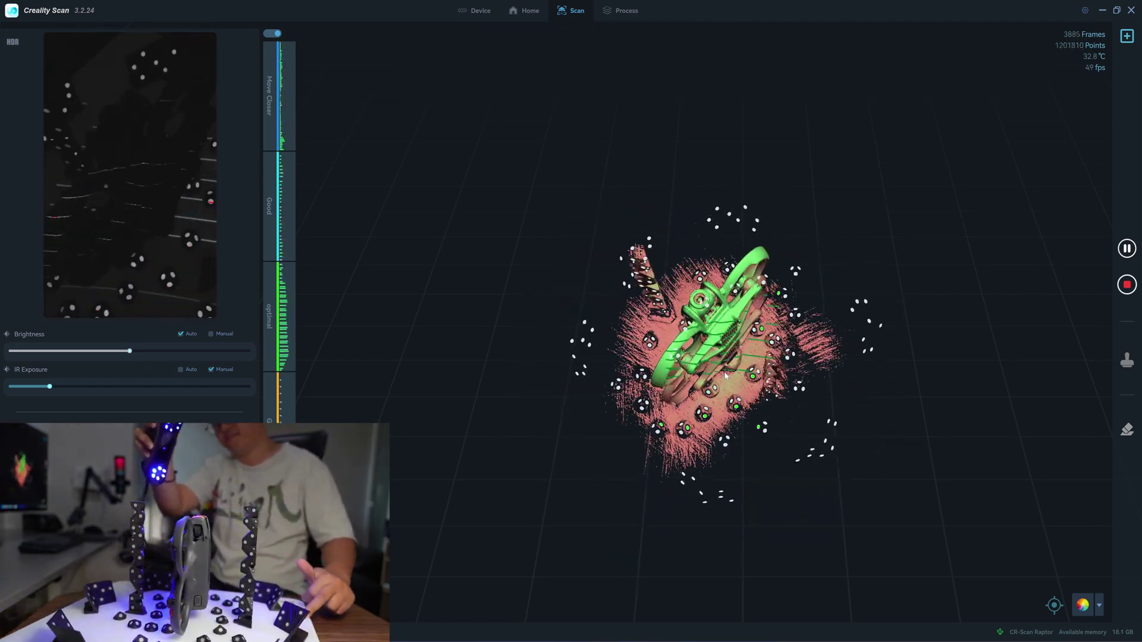
key(space)
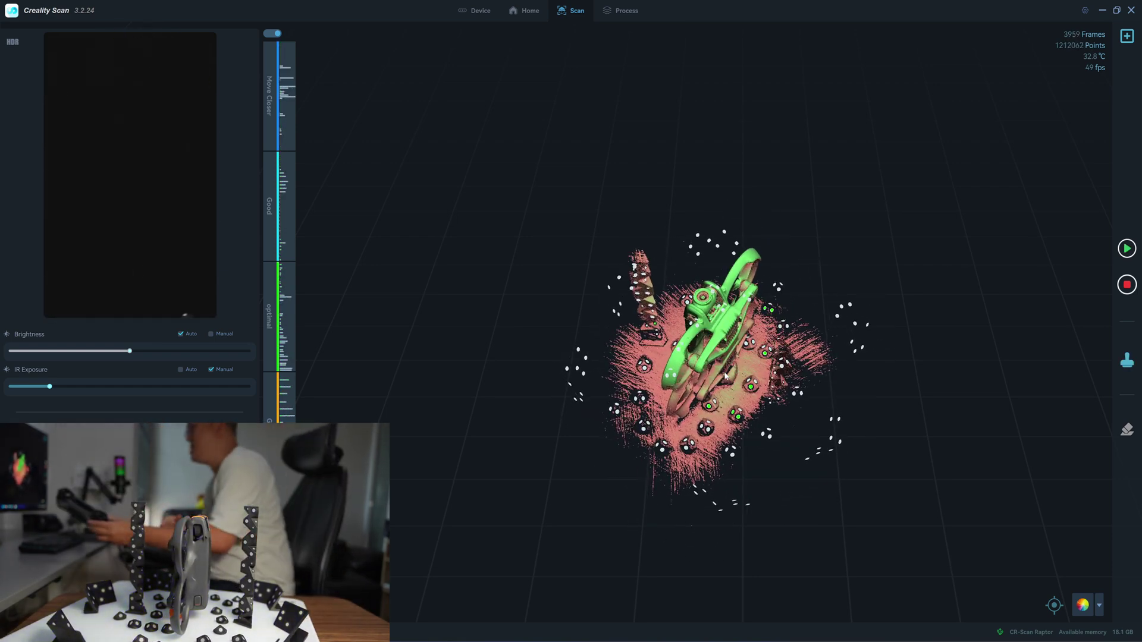
Complete the Raptor scan and delete the selected floor fragments from the drone cloud.
click(1126, 295)
click(552, 341)
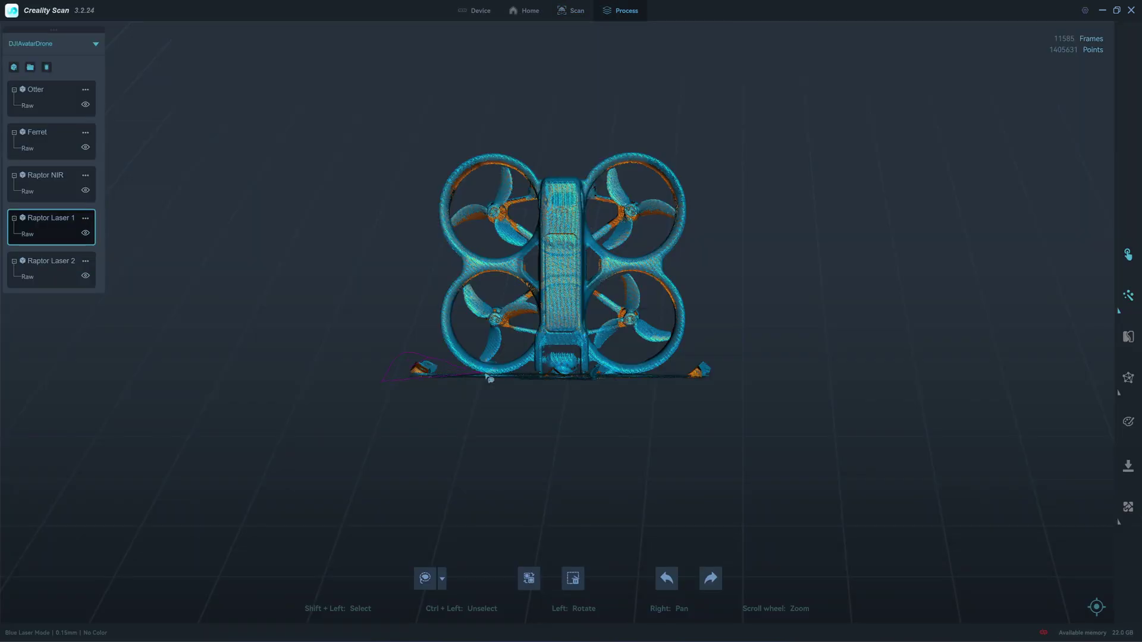
key(Delete)
drag(488, 379, 519, 328)
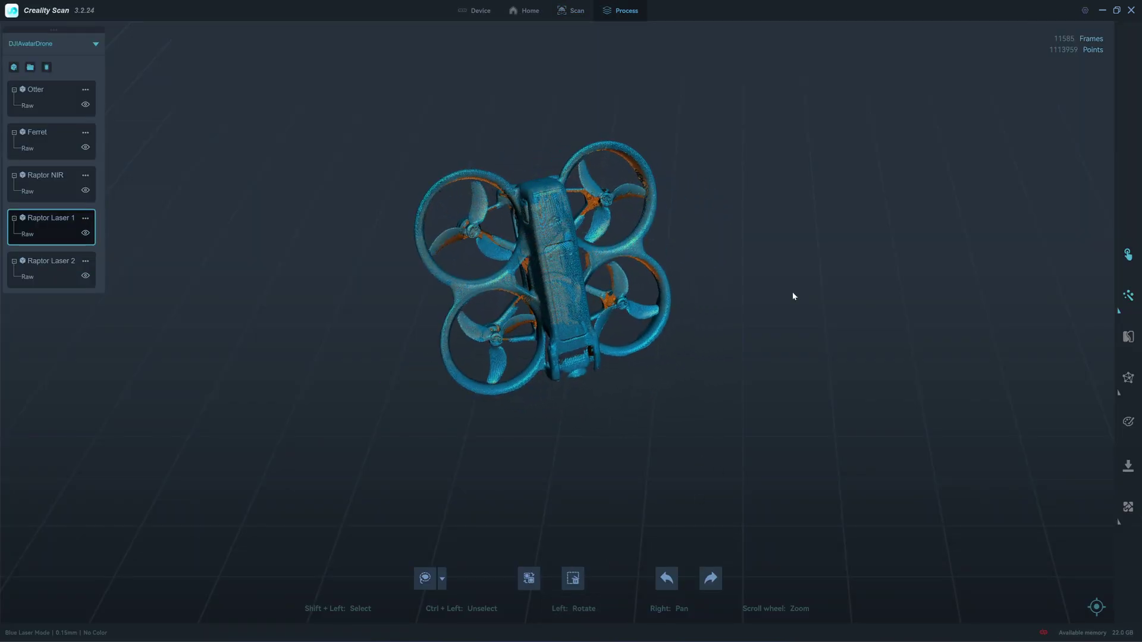
Optimize Raptor Laser 1 and Laser 2 into point clouds and inspect each model.
click(1129, 296)
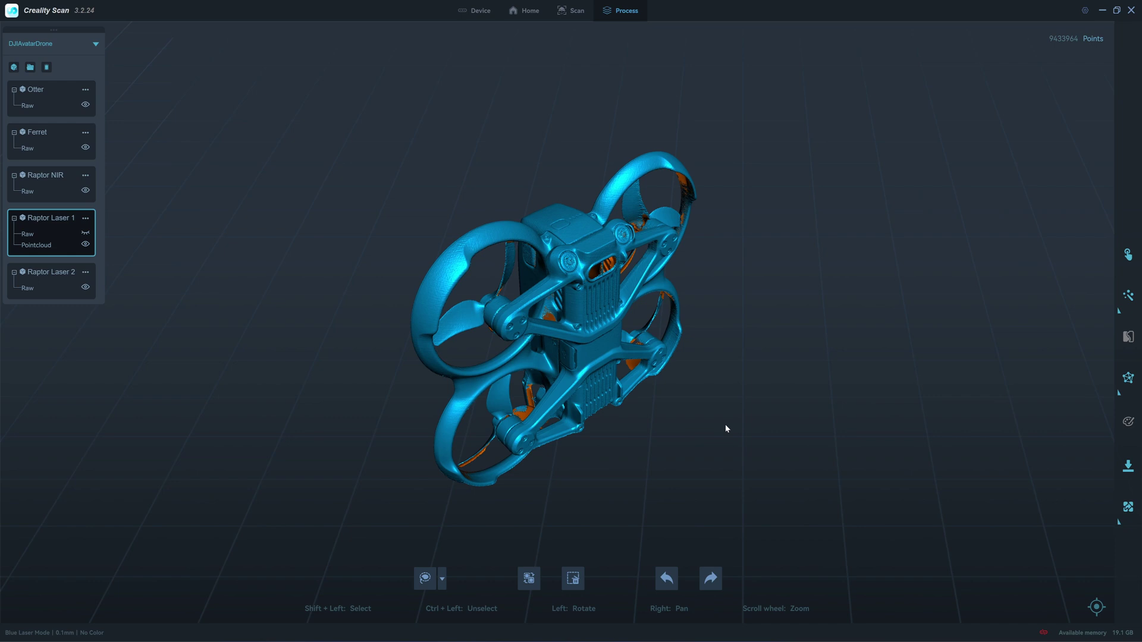
drag(726, 428, 679, 419)
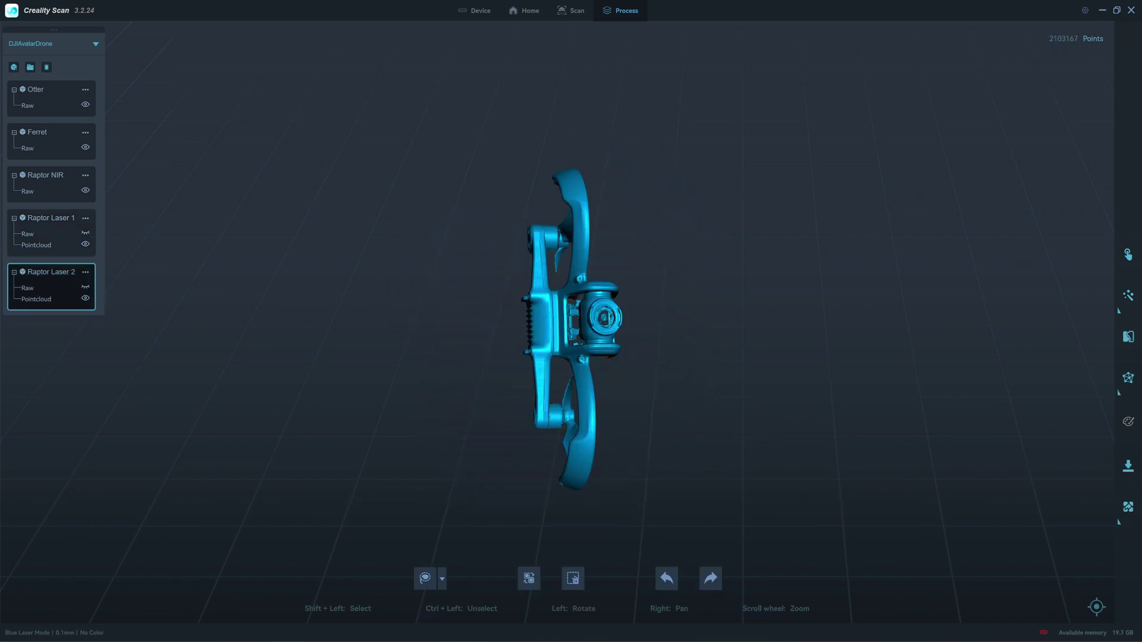
drag(767, 380, 914, 412)
drag(806, 391, 522, 329)
Align the floating Raptor Laser 2 scan with fixed Laser 1 and accept the merge.
drag(624, 396, 418, 387)
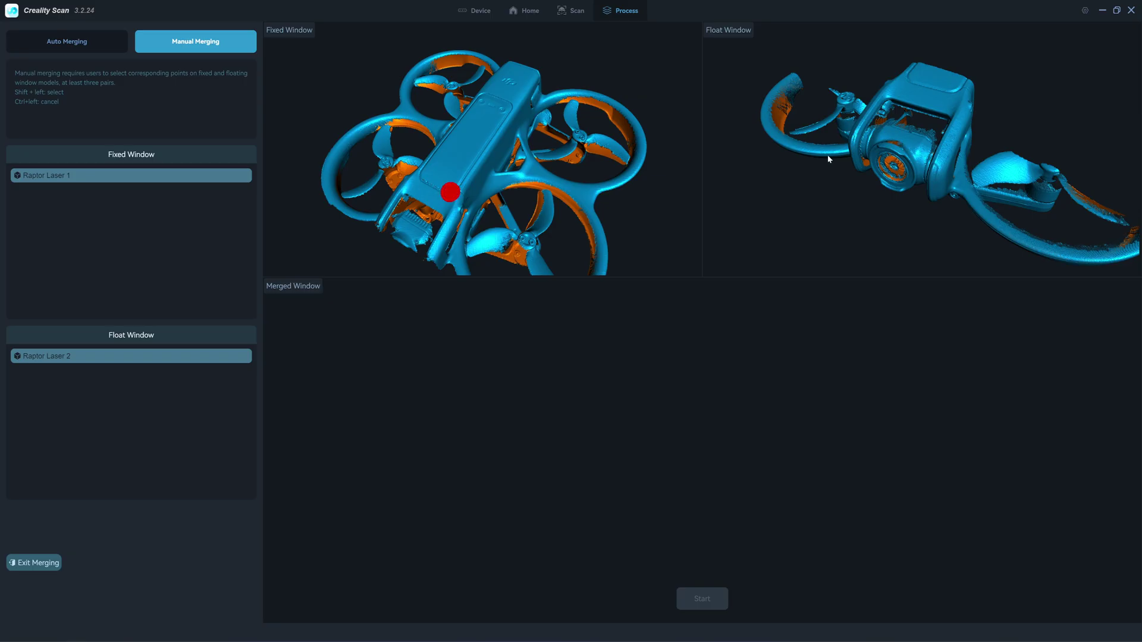
drag(945, 122, 922, 152)
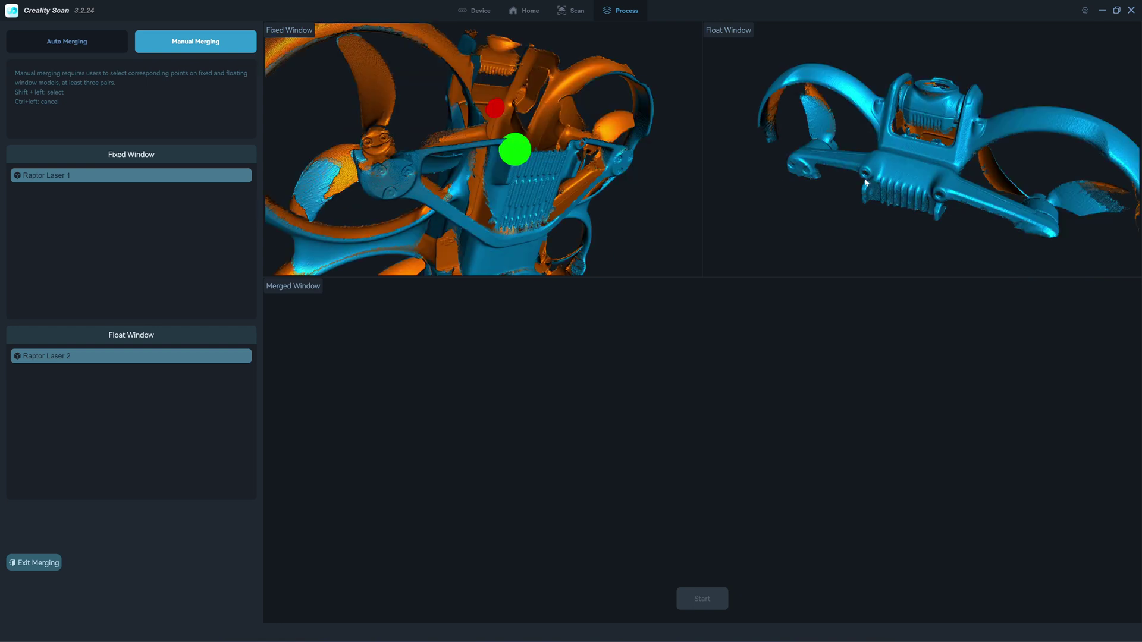
drag(937, 203, 887, 191)
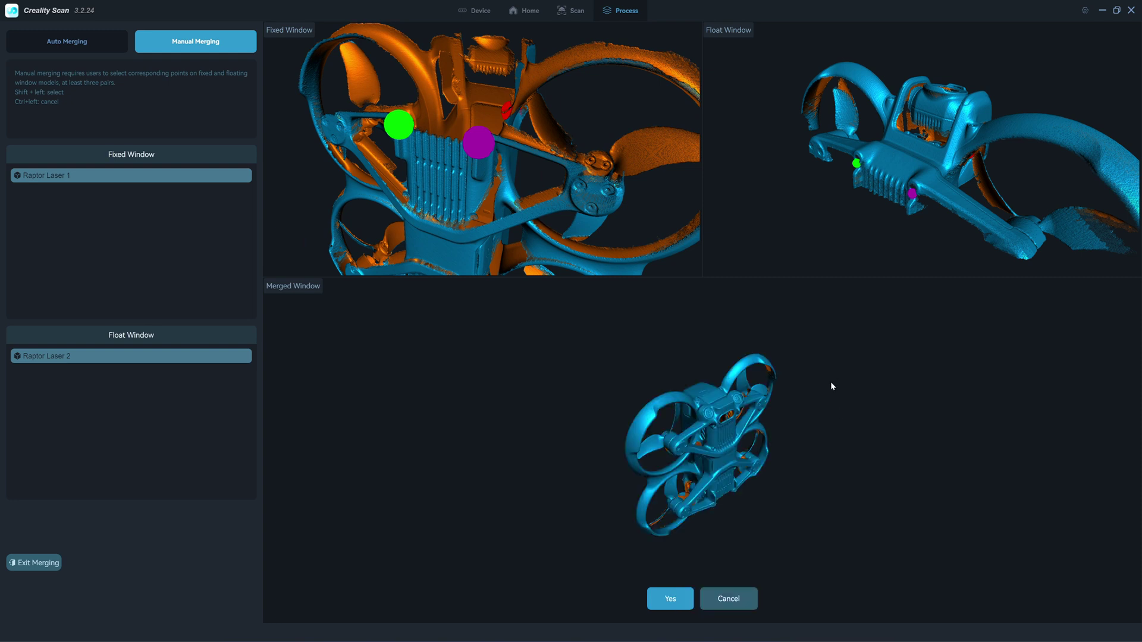
drag(792, 377, 694, 508)
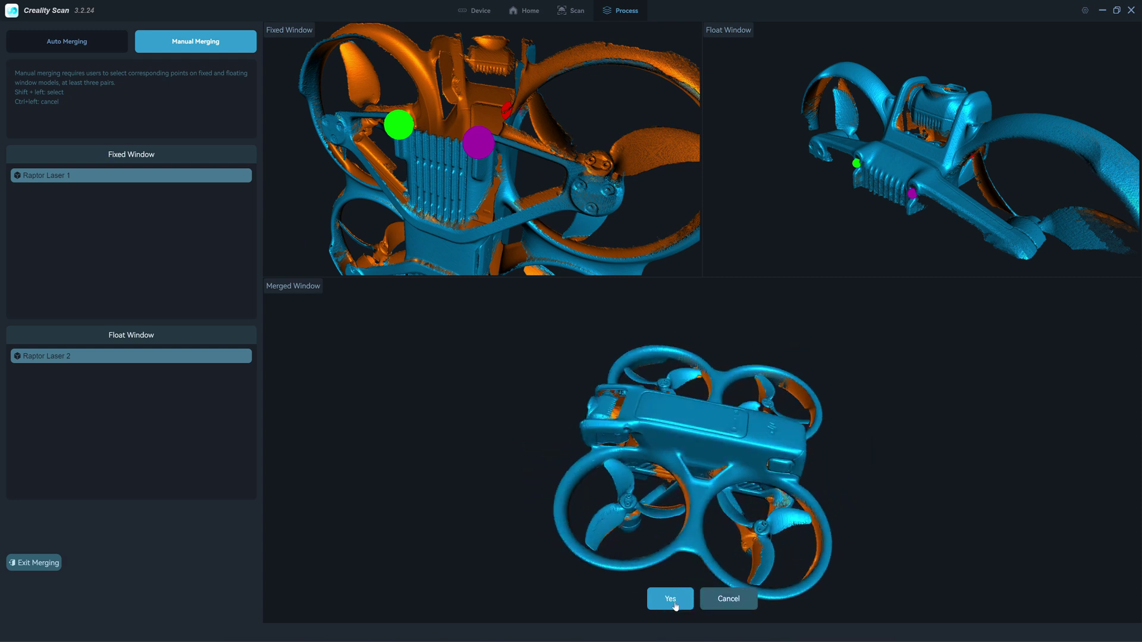
click(670, 598)
Inspect the merged drone cloud, then display and rotate the raw Otter point cloud.
drag(756, 347, 640, 430)
click(58, 108)
drag(399, 220, 627, 360)
Optimize the Otter scan into a 0.1 mm point cloud of about 12,085,147 points and tilt it toward a top view.
click(1128, 294)
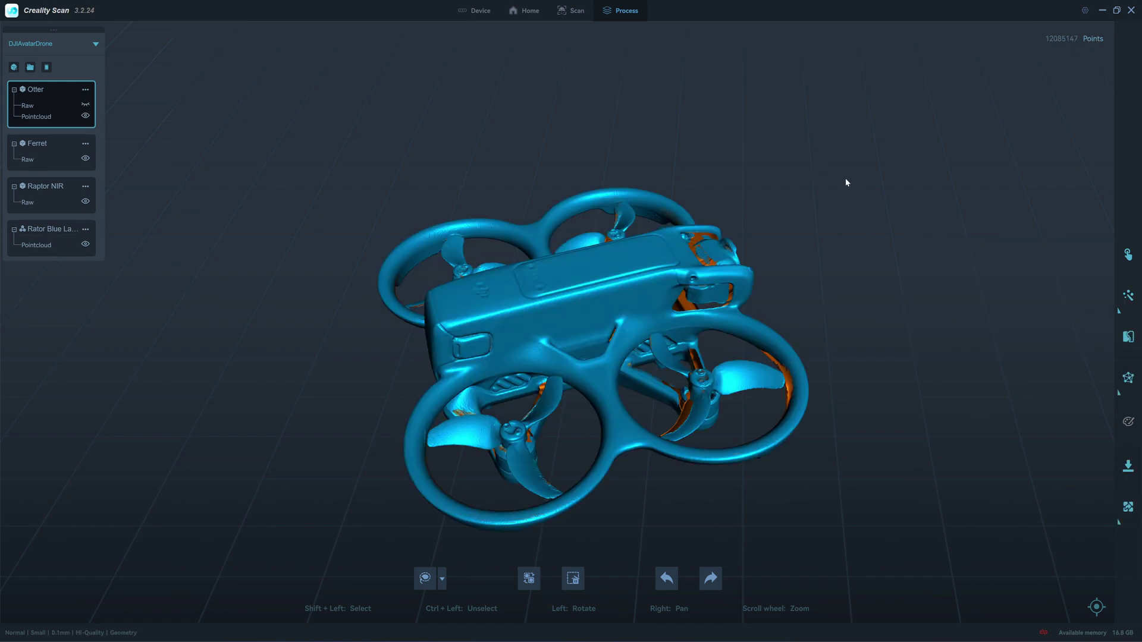
drag(785, 280, 491, 261)
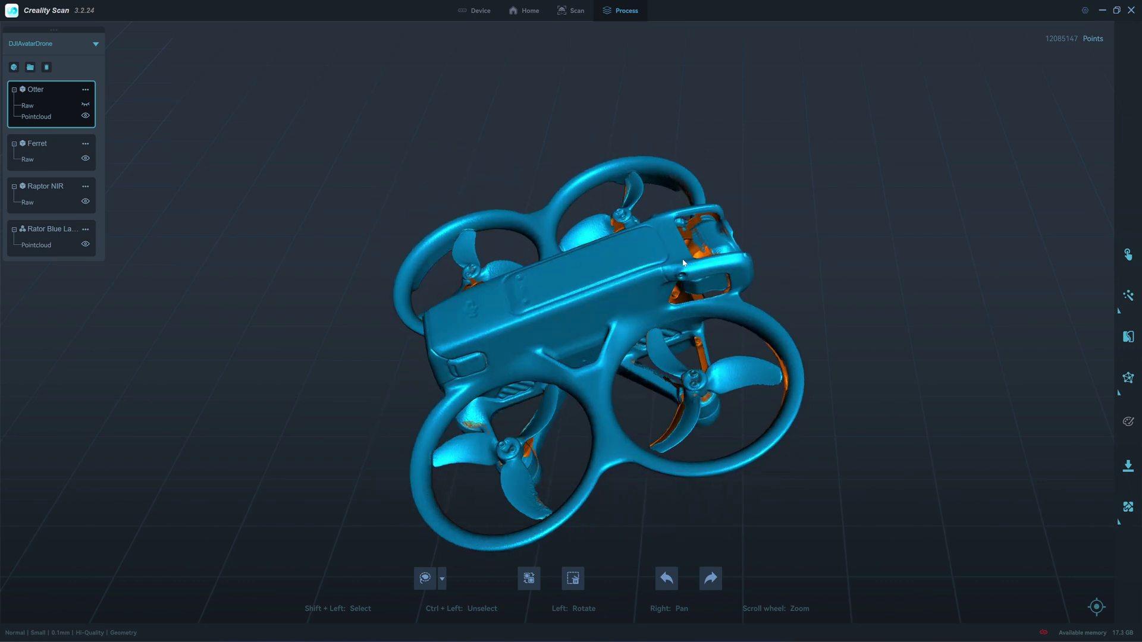
Optimize the Ferret scan manually at 0.15 mm resolution and 0.35 sensitivity, then orbit it to see the underside.
click(65, 155)
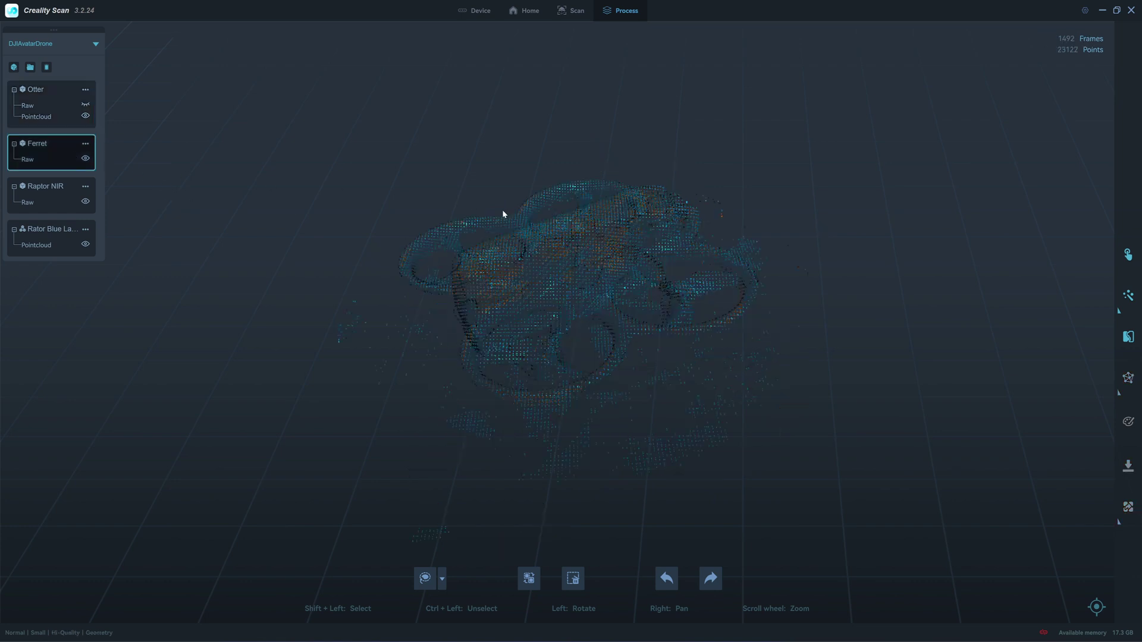
click(1129, 295)
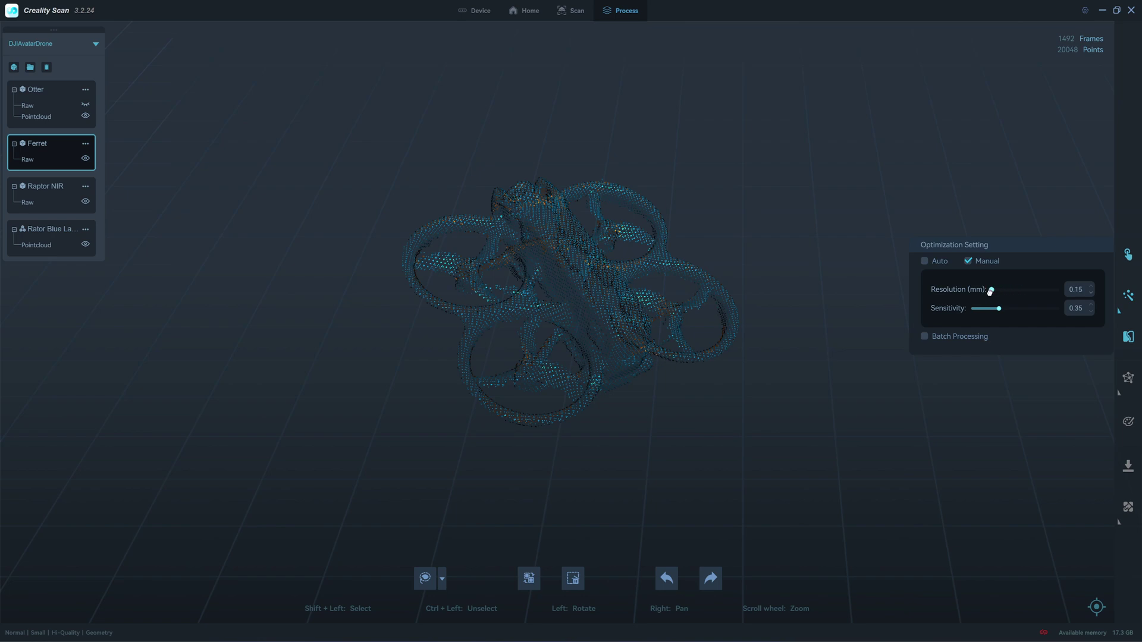
click(1012, 290)
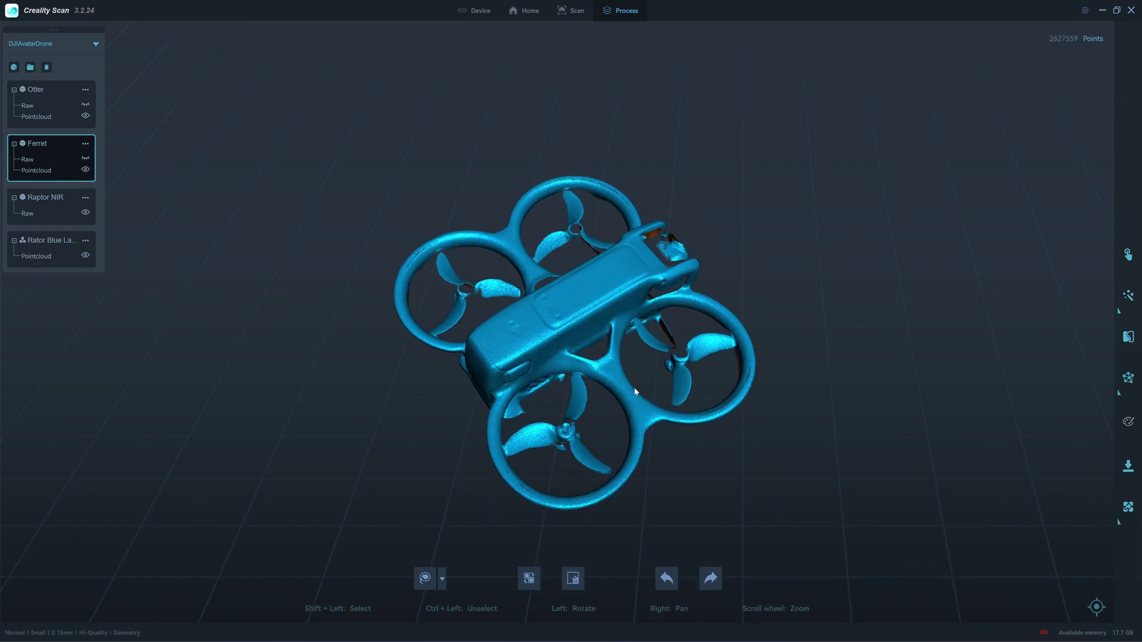
drag(633, 387, 881, 372)
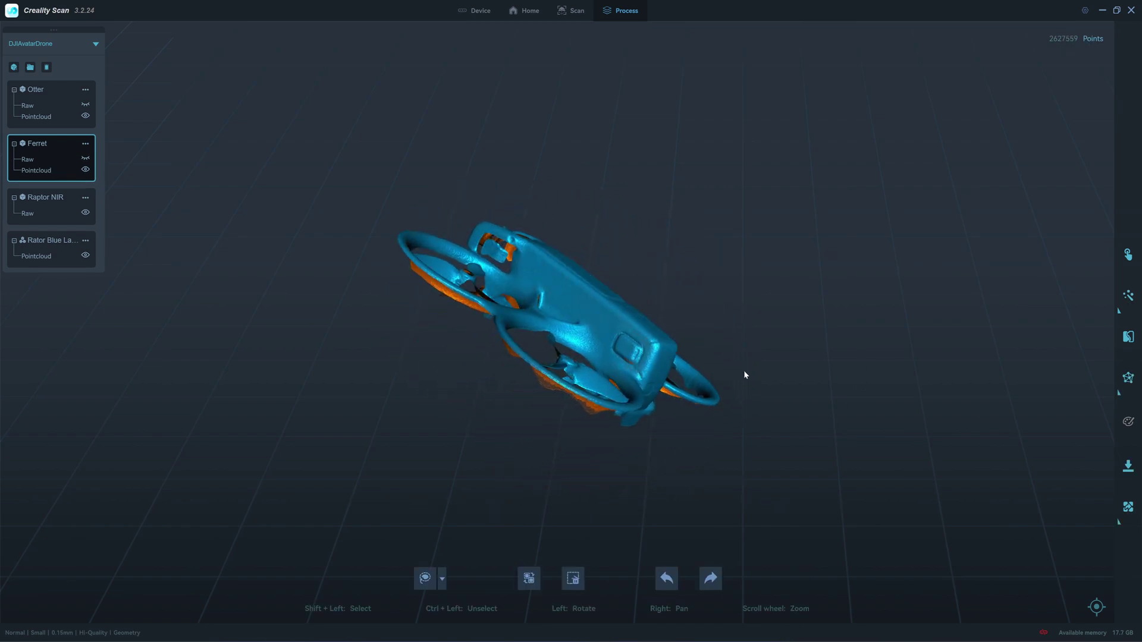
drag(731, 373, 545, 415)
Optimize the raw Raptor NIR scan into a point cloud, orbit and zoom it, then compare with Otter.
click(67, 221)
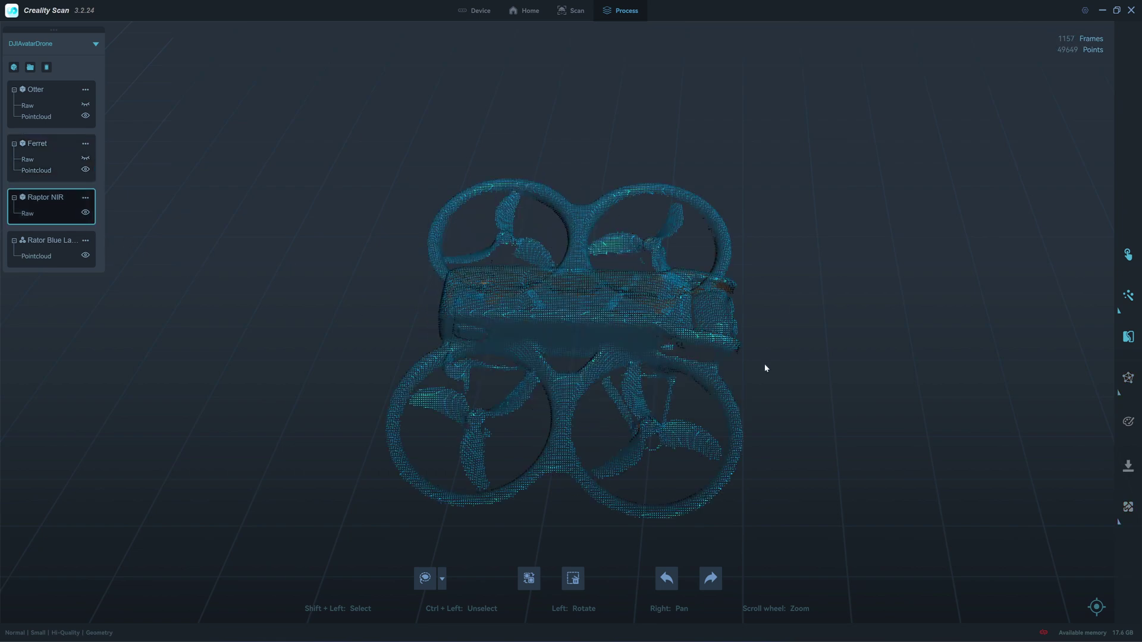
drag(752, 389, 464, 324)
mouse_move(1126, 295)
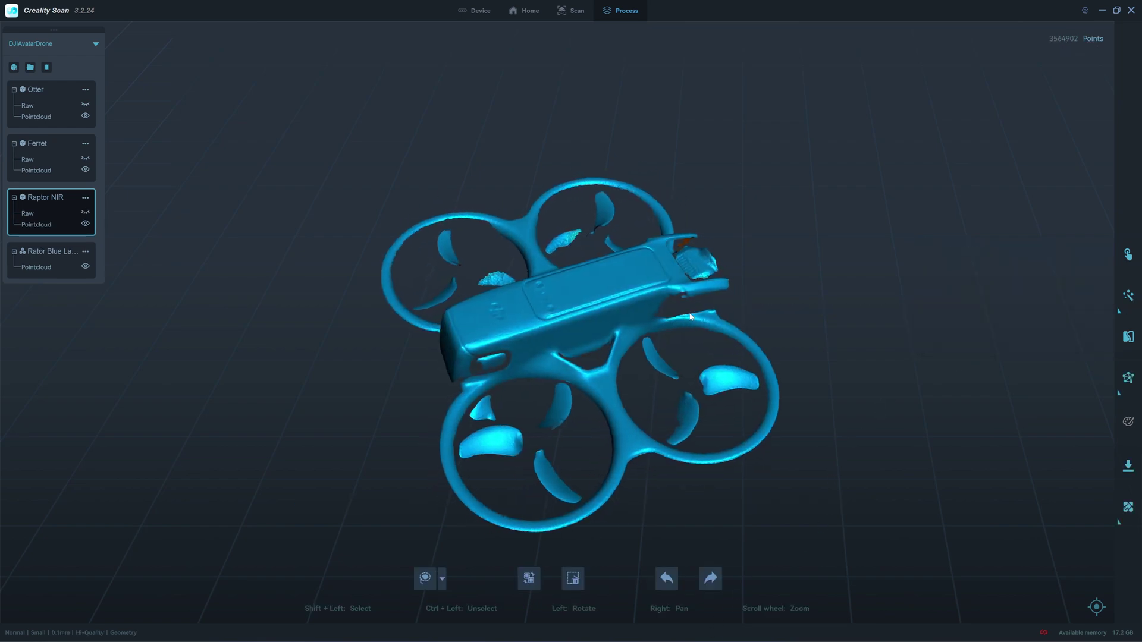
drag(690, 317, 470, 350)
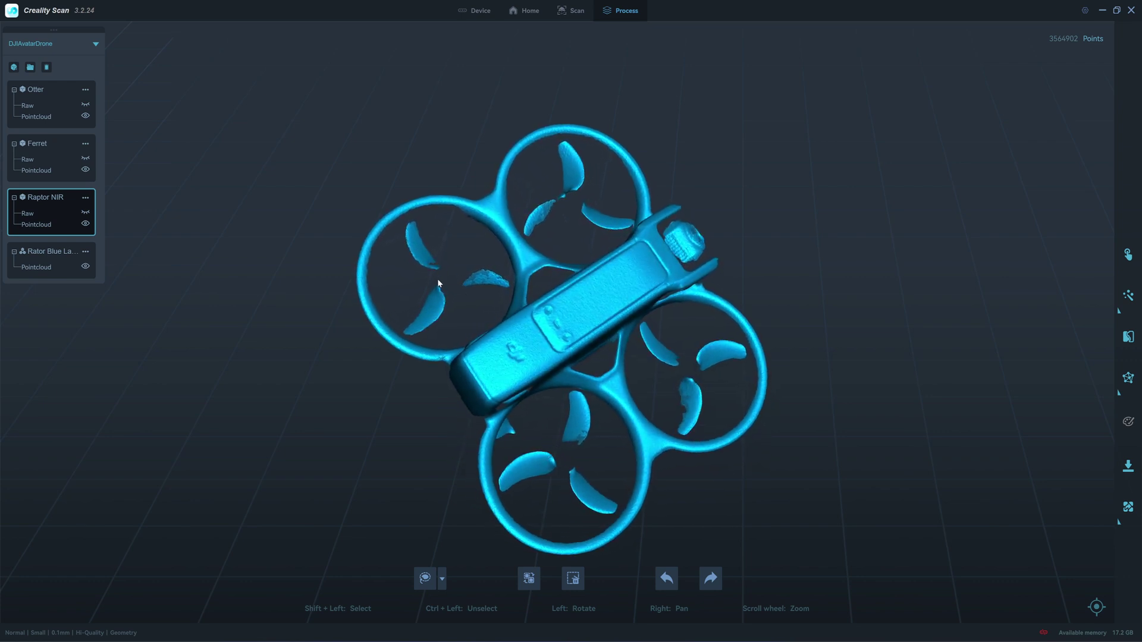
scroll(456, 282, up, 2)
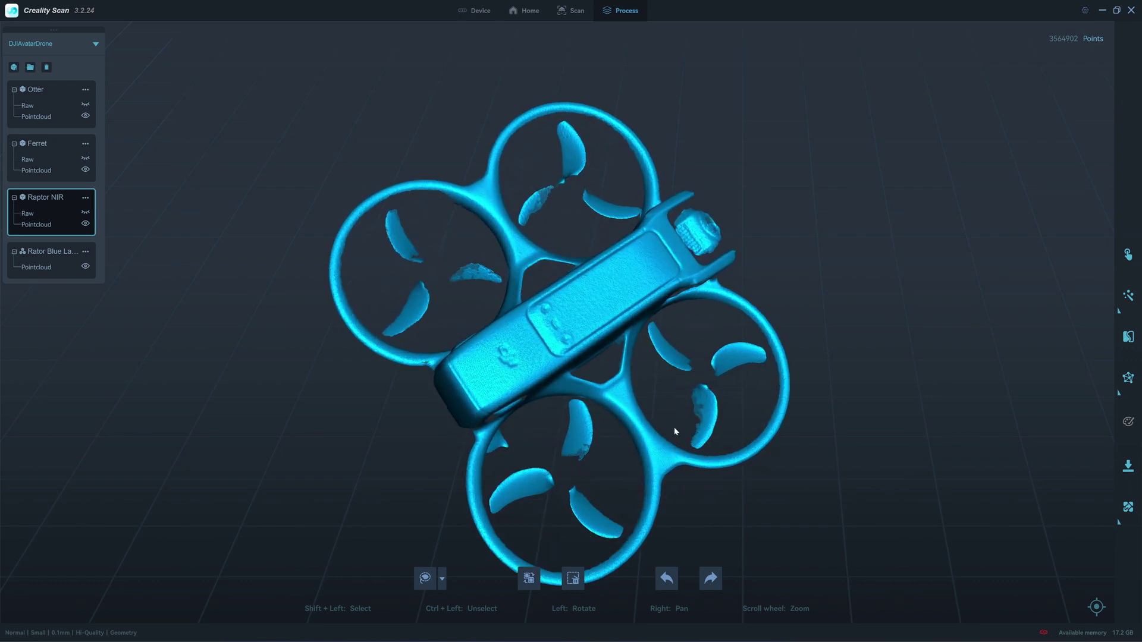
drag(713, 417, 589, 351)
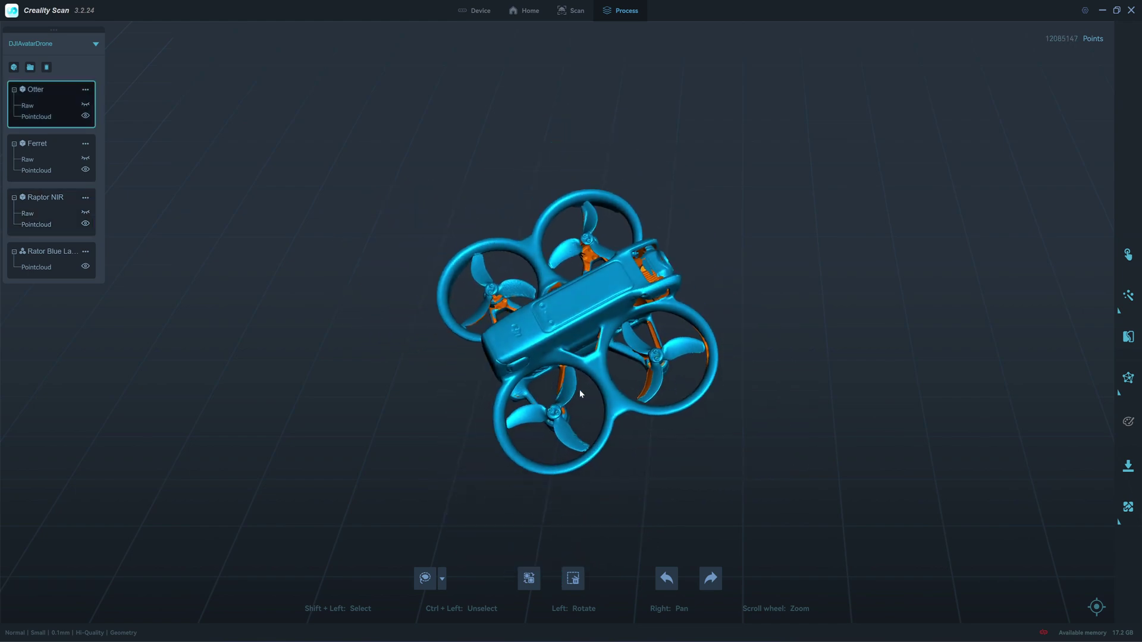
drag(583, 396, 620, 414)
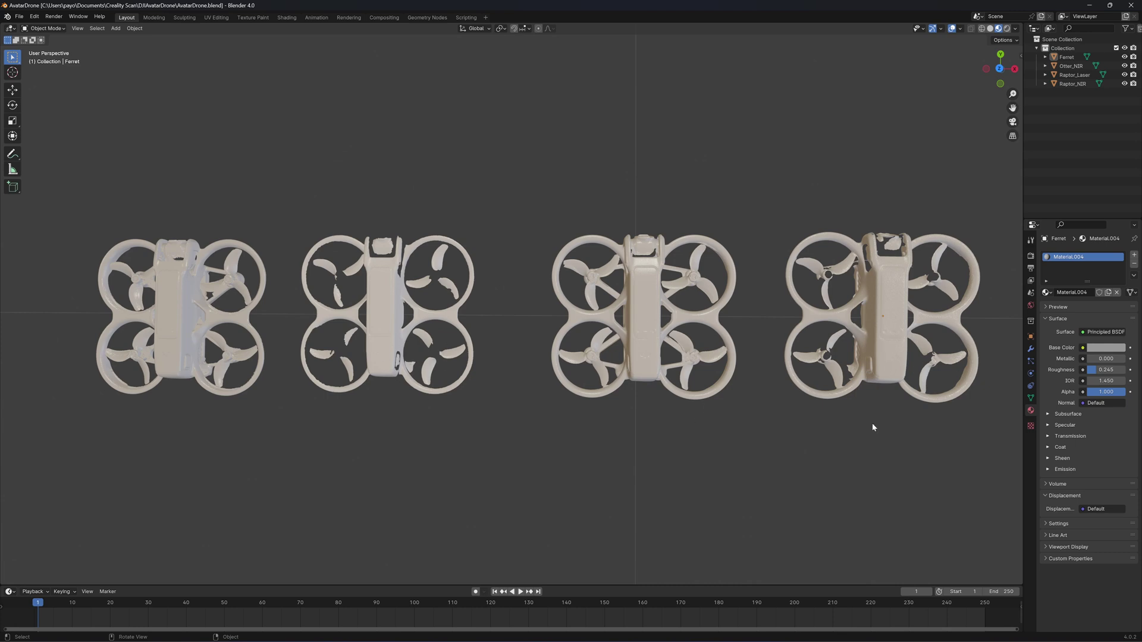
Frame the Ferret drone with numpad period, then orbit and zoom around its body from both sides.
key(KP_Decimal)
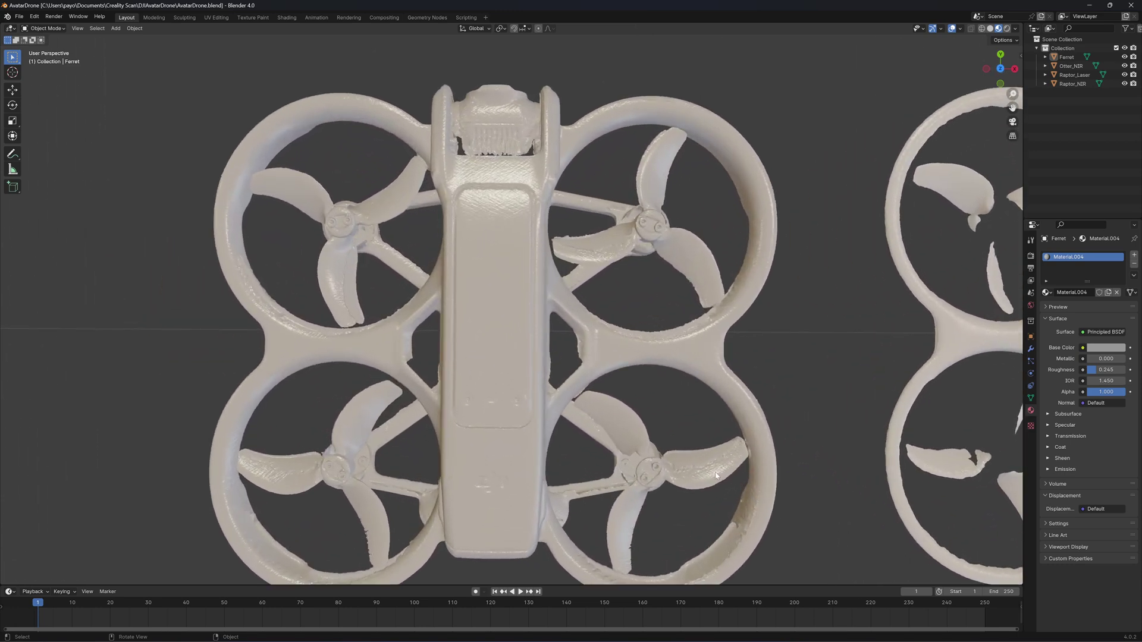
middle_drag(716, 473, 535, 243)
middle_drag(809, 273, 246, 322)
scroll(693, 240, up, 4)
scroll(103, 368, up, 4)
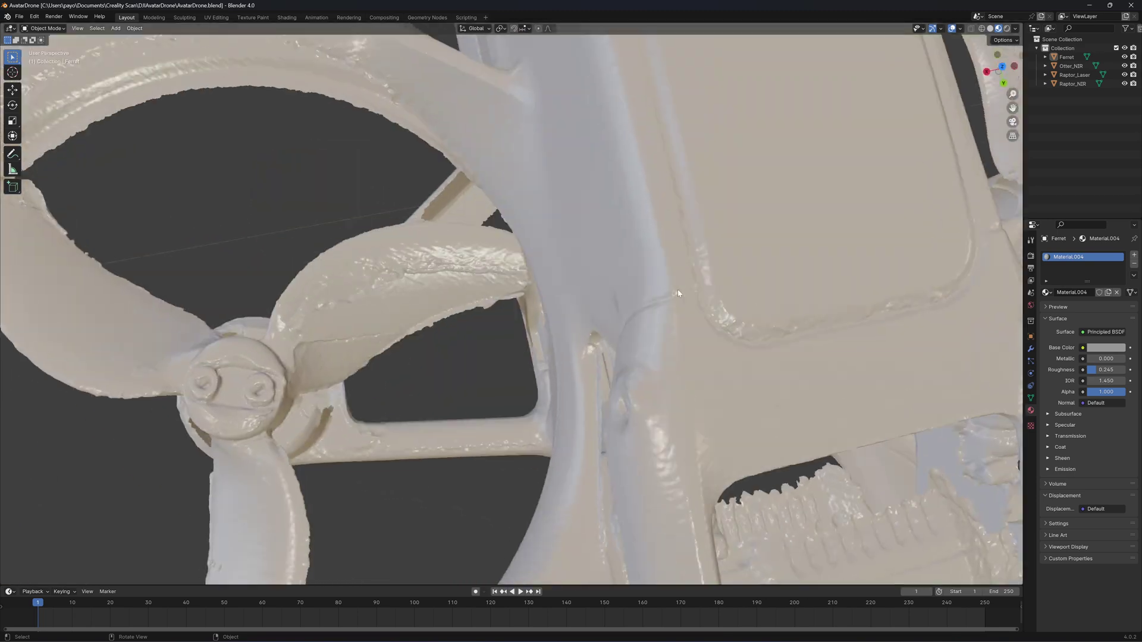
middle_drag(677, 289, 621, 379)
scroll(648, 291, down, 5)
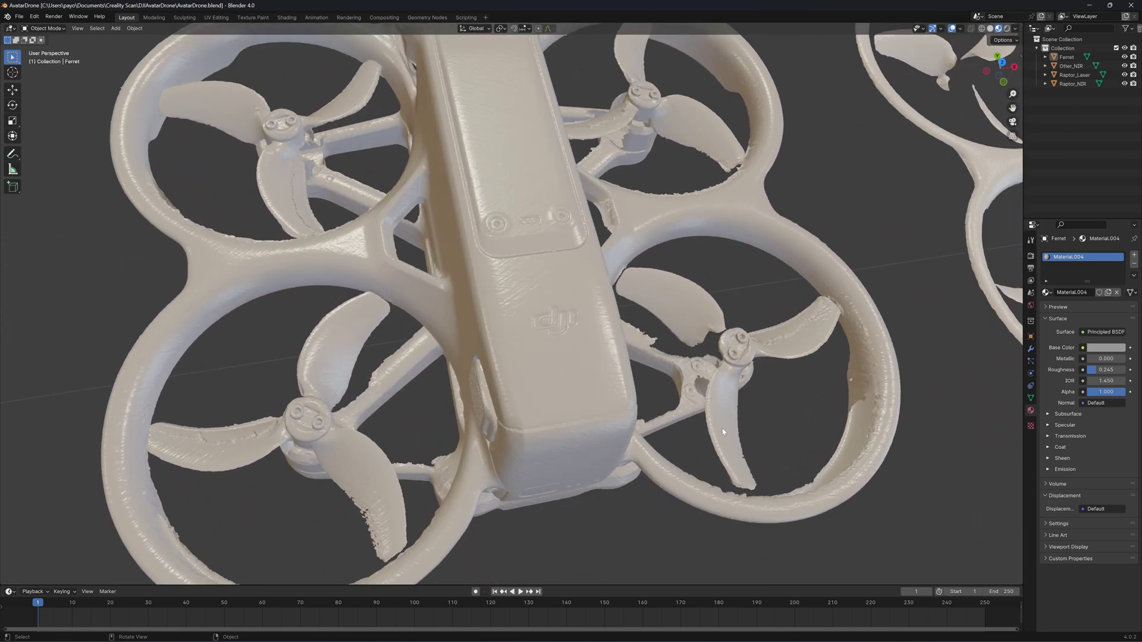
middle_drag(723, 431, 433, 268)
Zoom in on the Ferret scan's side vent grille, then back out slightly.
scroll(862, 280, up, 3)
scroll(673, 476, down, 3)
scroll(673, 476, up, 8)
scroll(589, 250, down, 3)
scroll(589, 238, up, 3)
scroll(605, 227, down, 3)
scroll(575, 202, up, 4)
scroll(447, 288, up, 4)
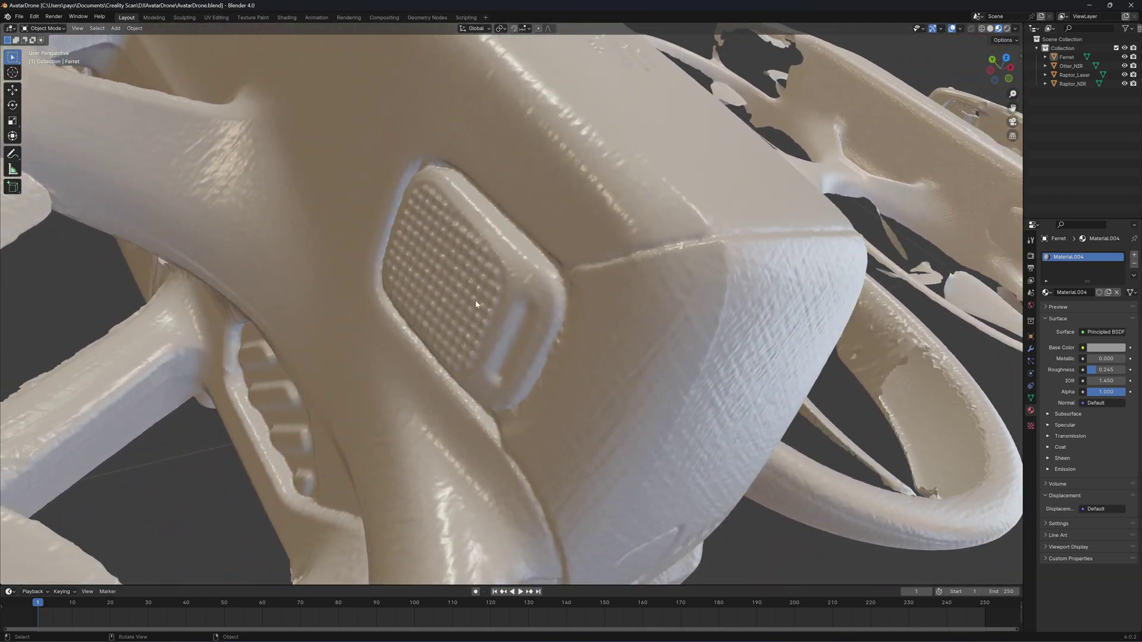
scroll(494, 293, down, 3)
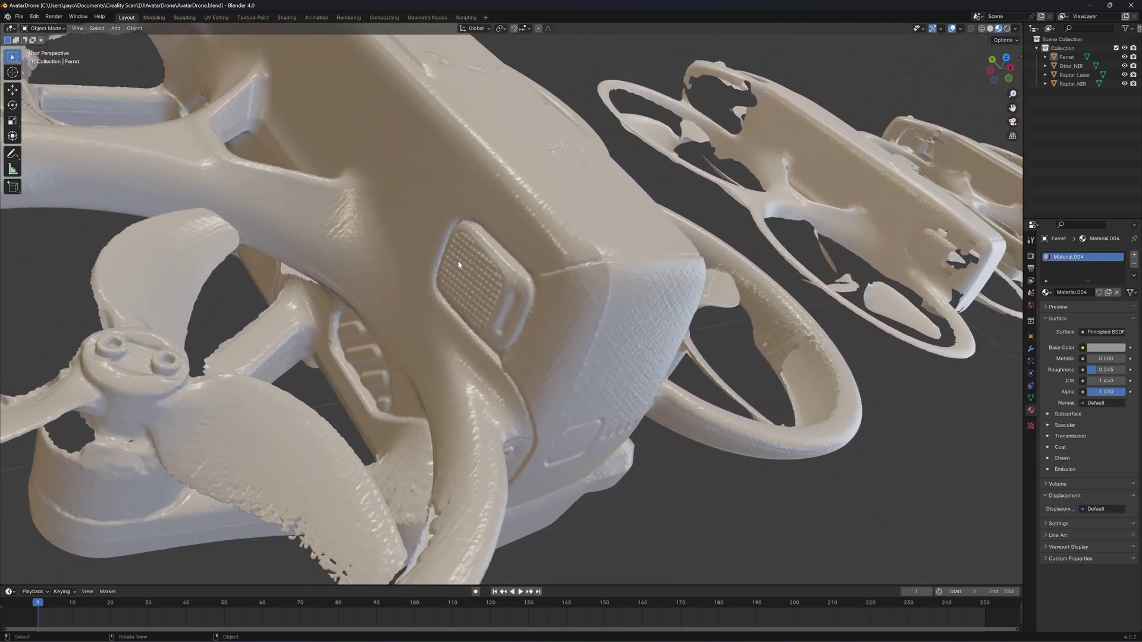
Select the Otter_NIR drone mesh and view it from directly above and from a low front angle.
click(477, 276)
scroll(477, 276, down, 5)
scroll(579, 269, up, 3)
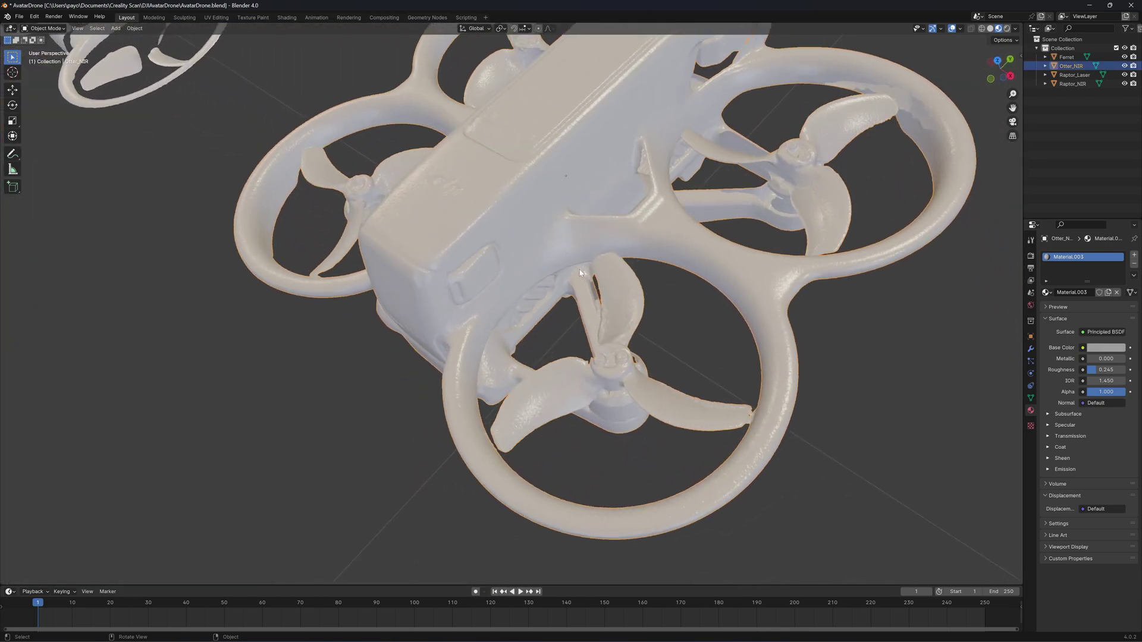
middle_drag(579, 270, 541, 257)
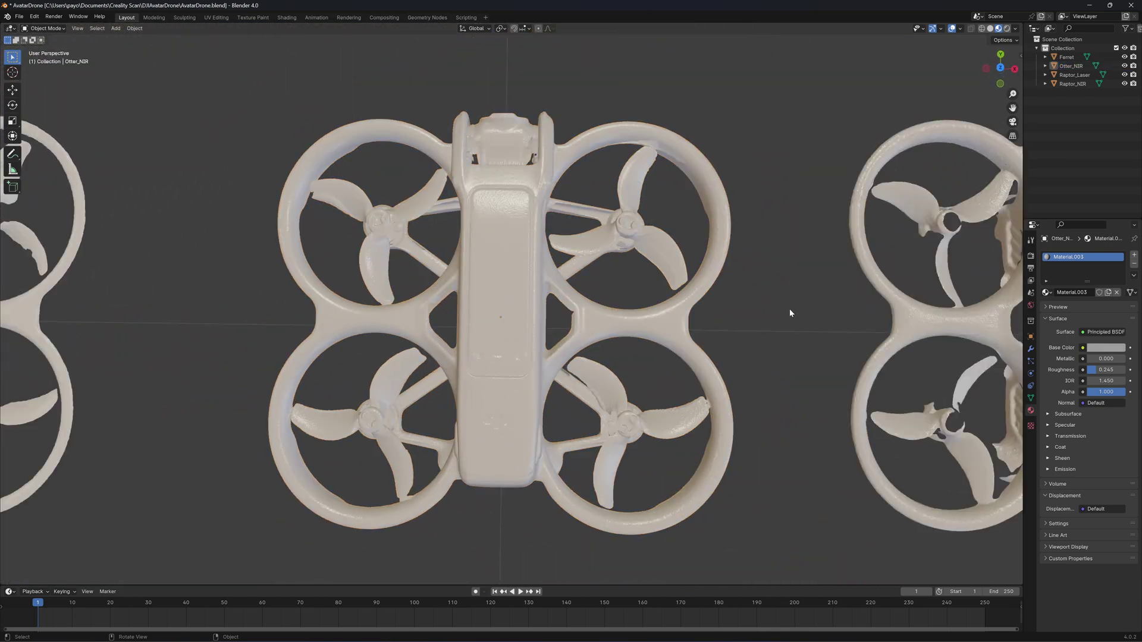
middle_drag(790, 308, 589, 352)
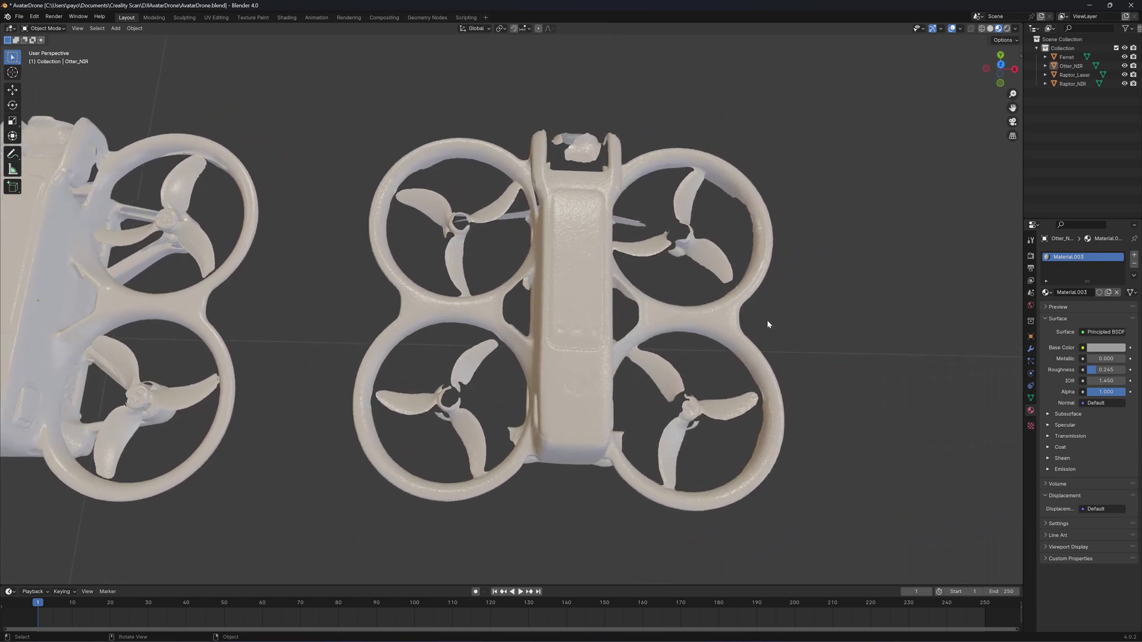
Orbit to an angled view of two drones and zoom in on their bodies and propellers.
scroll(767, 324, up, 3)
scroll(784, 326, down, 6)
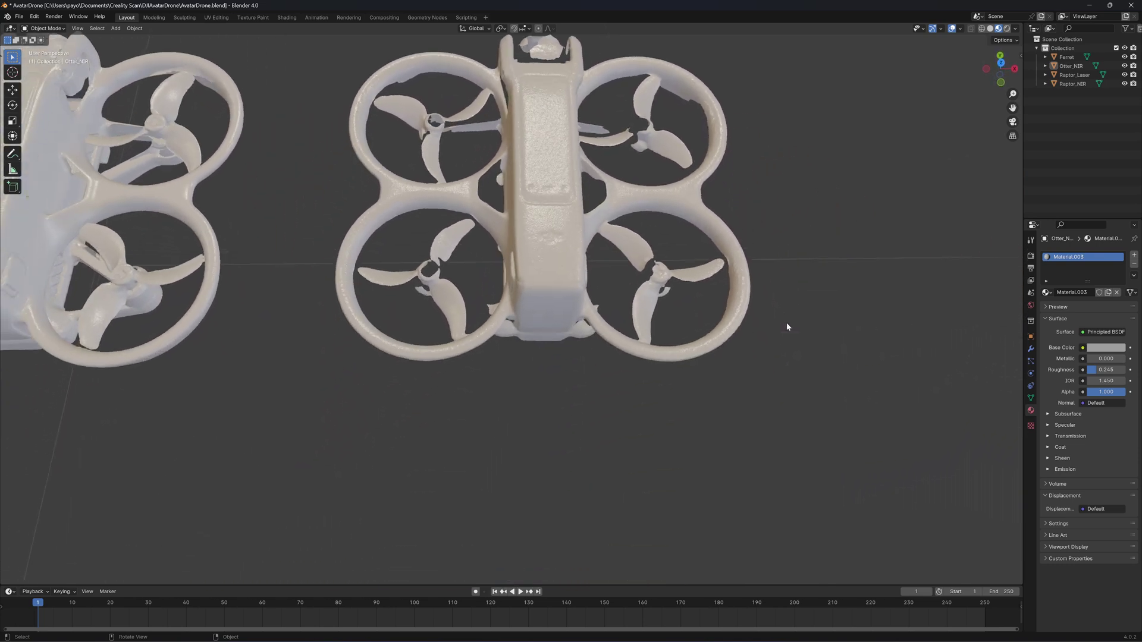
middle_drag(785, 323, 422, 297)
scroll(630, 262, up, 3)
scroll(601, 291, down, 3)
scroll(575, 316, up, 3)
scroll(626, 316, up, 3)
scroll(627, 319, down, 3)
scroll(486, 307, up, 5)
scroll(443, 304, down, 3)
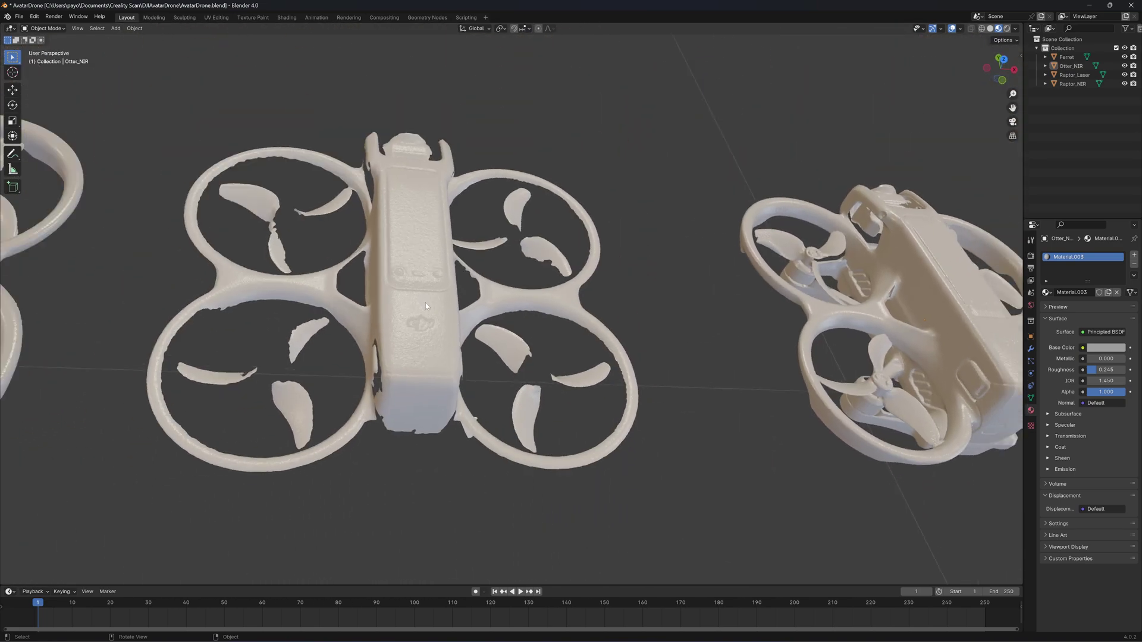
scroll(567, 314, up, 3)
scroll(569, 332, down, 5)
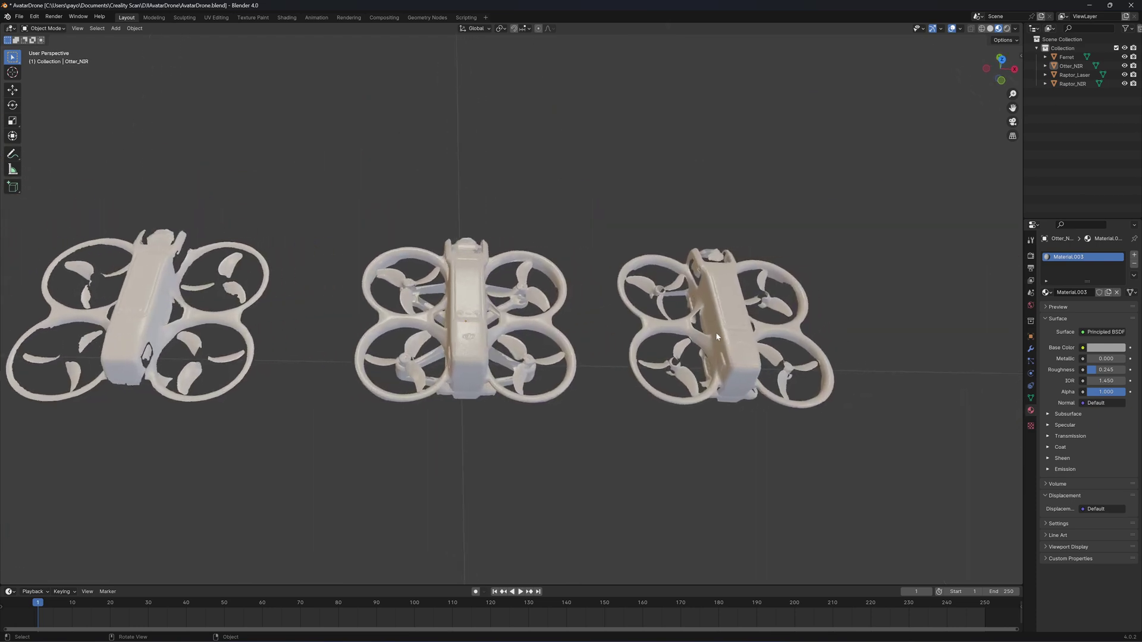
Orbit beneath the centre drone and around its side to look down on it up close.
middle_drag(718, 337, 675, 340)
scroll(537, 312, up, 2)
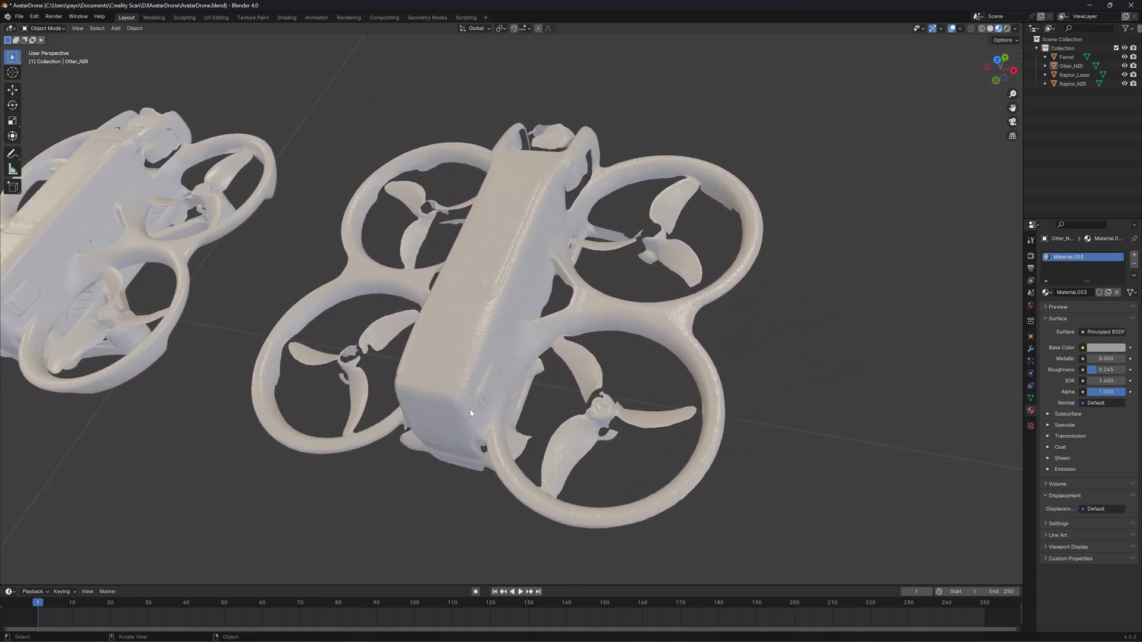
middle_drag(472, 409, 534, 209)
scroll(429, 311, up, 3)
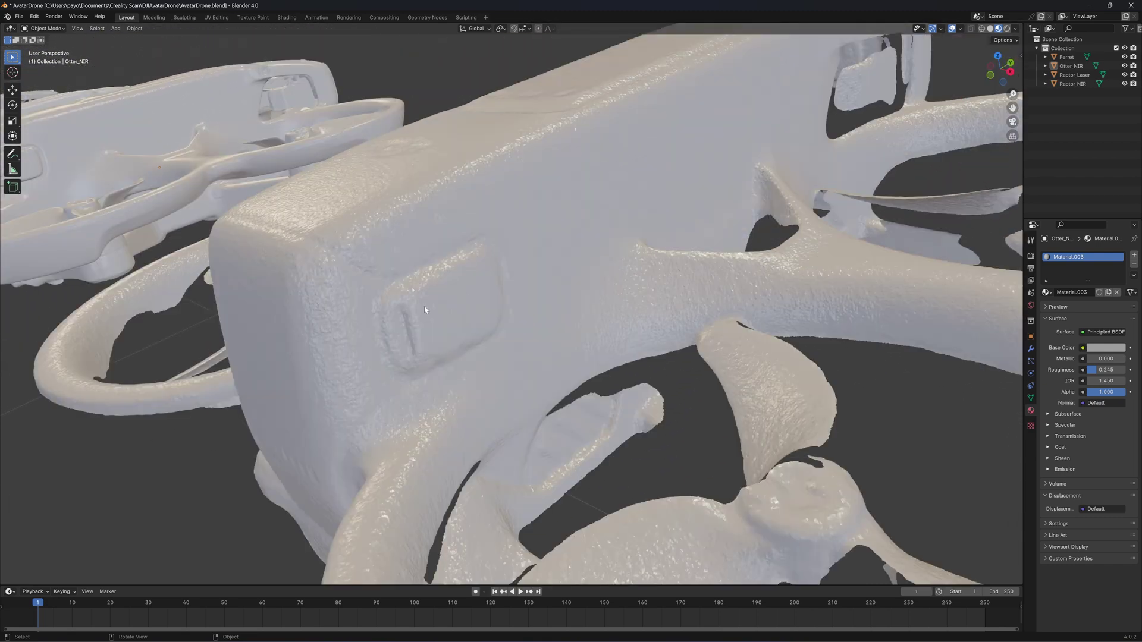
scroll(467, 300, down, 5)
scroll(261, 290, up, 6)
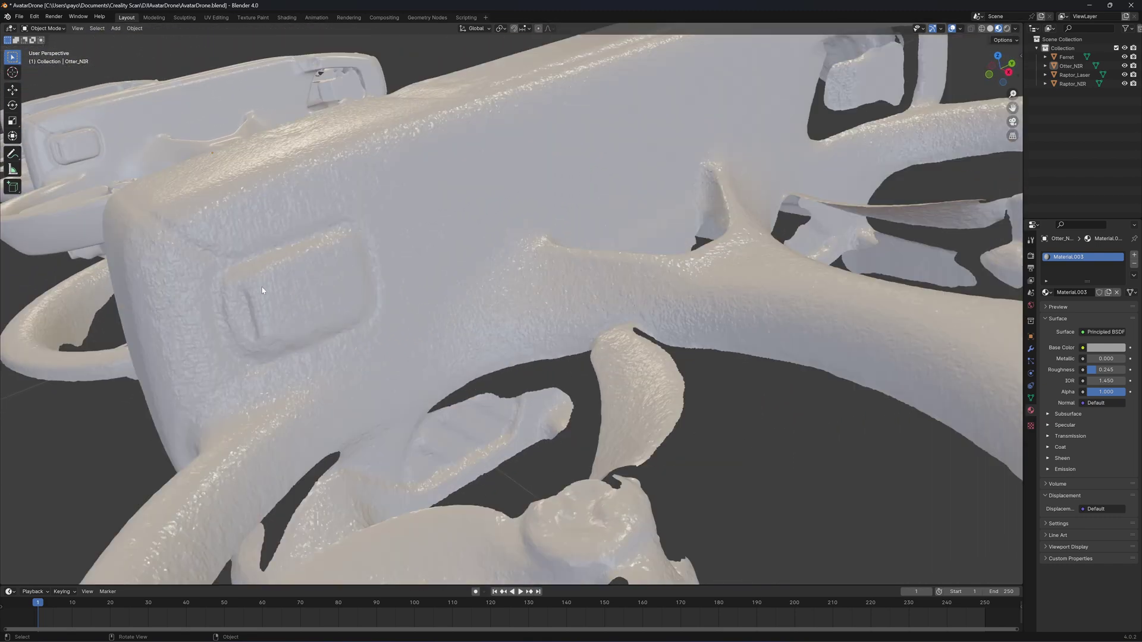
middle_drag(336, 300, 642, 336)
scroll(601, 254, down, 4)
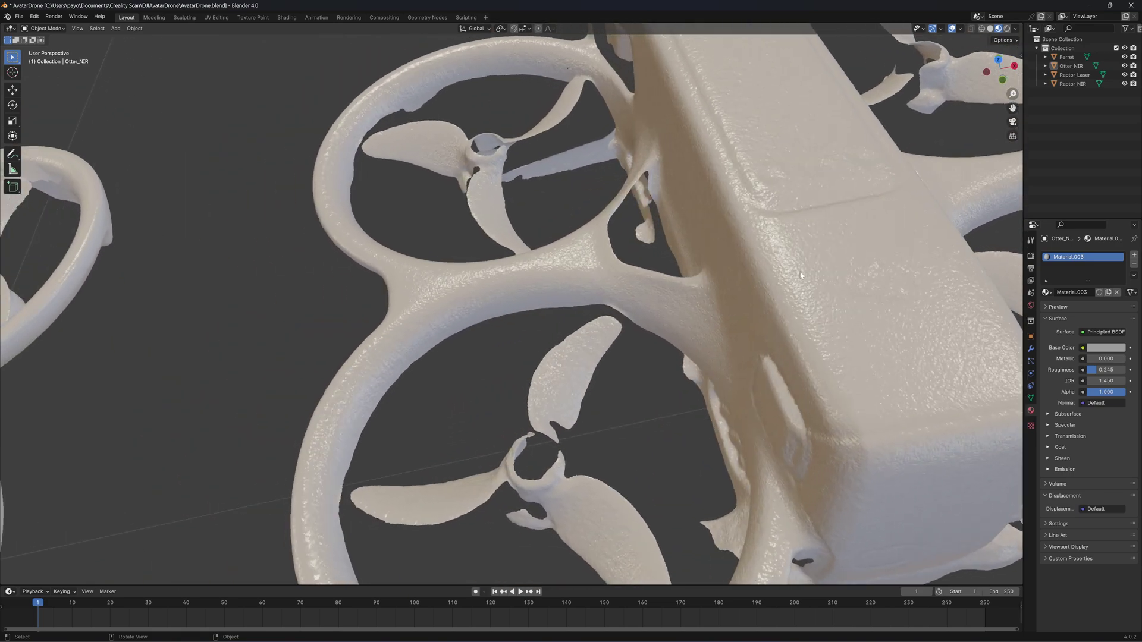
scroll(680, 285, up, 4)
scroll(656, 288, down, 5)
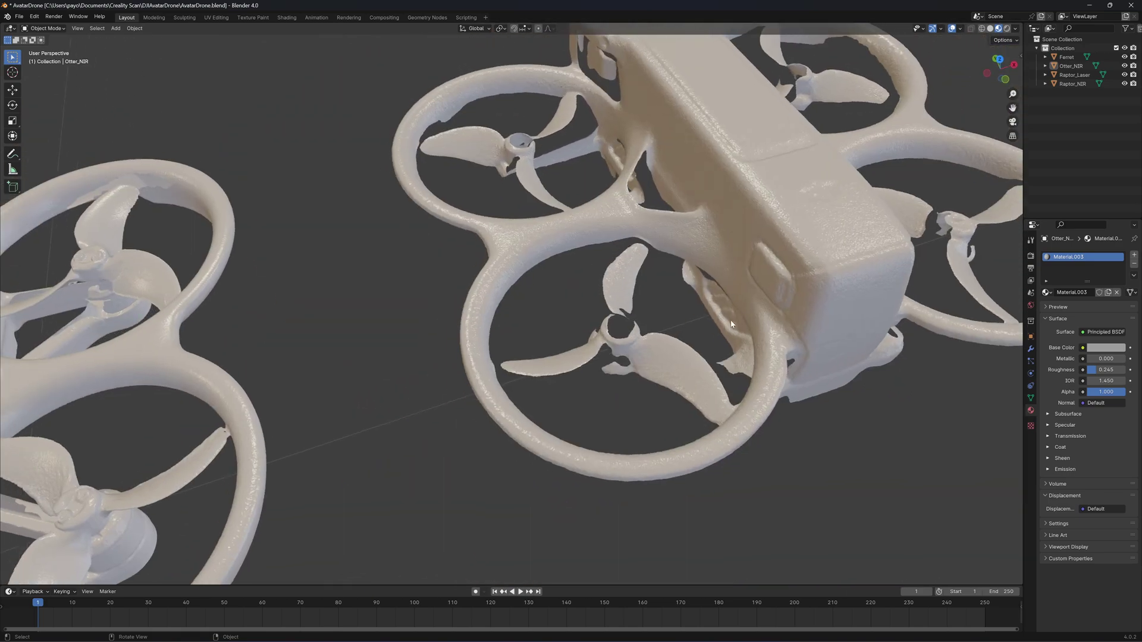
End on a straight top-down view of the drones lined up side by side.
middle_drag(656, 288, 750, 369)
scroll(752, 319, up, 2)
scroll(754, 323, down, 3)
scroll(748, 422, up, 3)
middle_drag(747, 422, 776, 391)
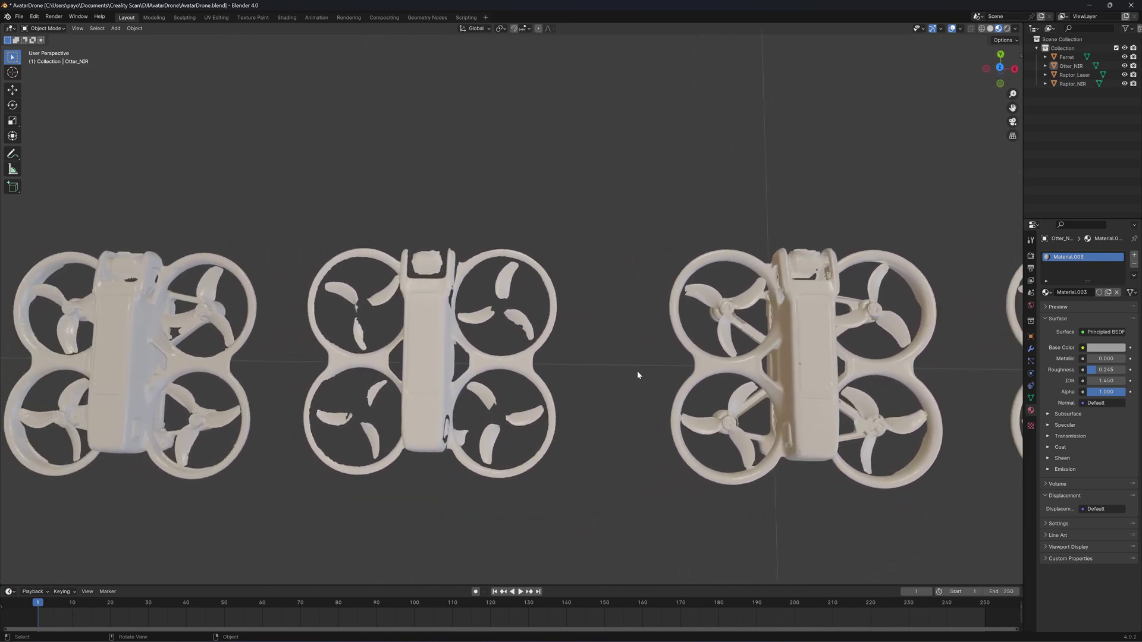
Centre the right-hand drone in the viewport and zoom in and out on it.
scroll(817, 357, up, 5)
shift+middle_drag(816, 357, 472, 346)
scroll(577, 334, down, 4)
scroll(764, 281, up, 5)
scroll(594, 281, down, 2)
scroll(426, 355, up, 5)
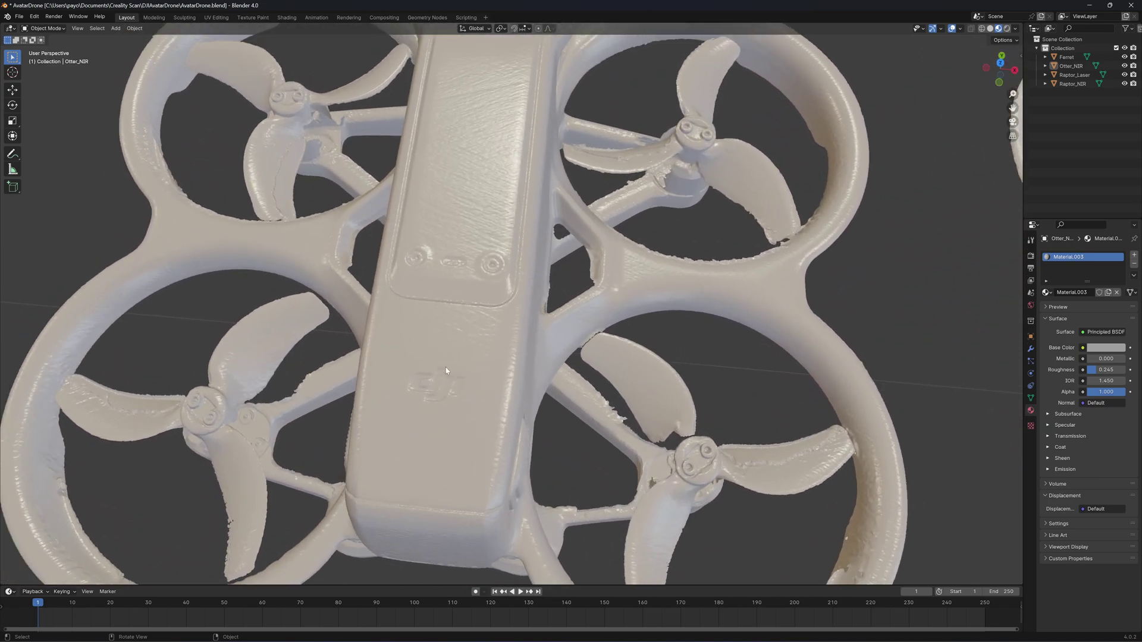
scroll(402, 420, down, 6)
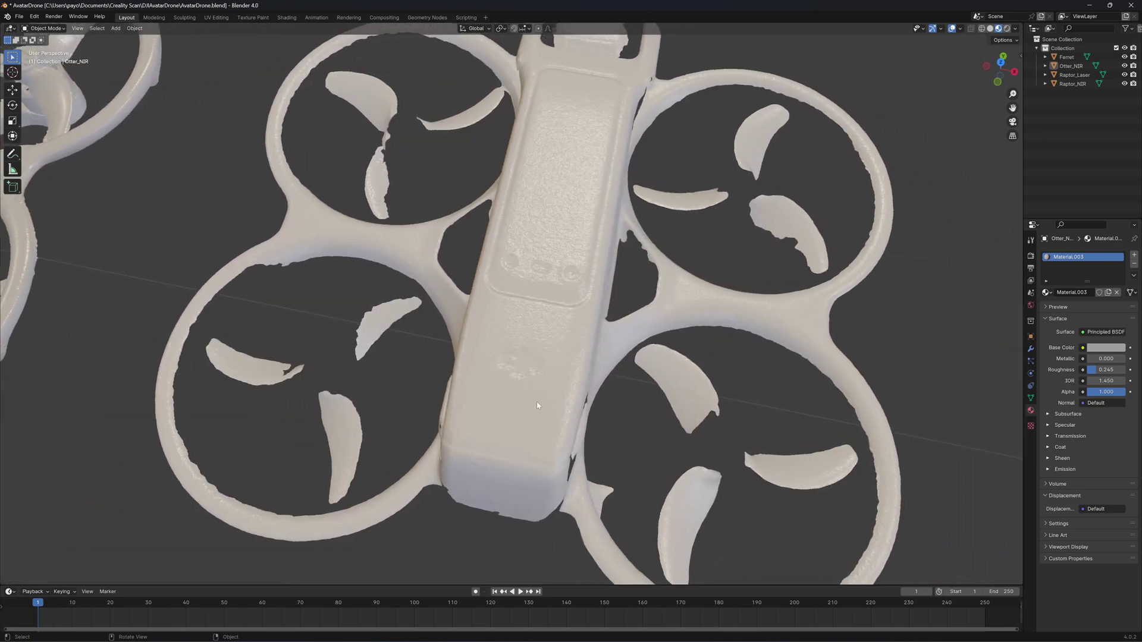
Orbit the drone through head-on, tilted, low side and top-down views.
middle_drag(536, 401, 570, 384)
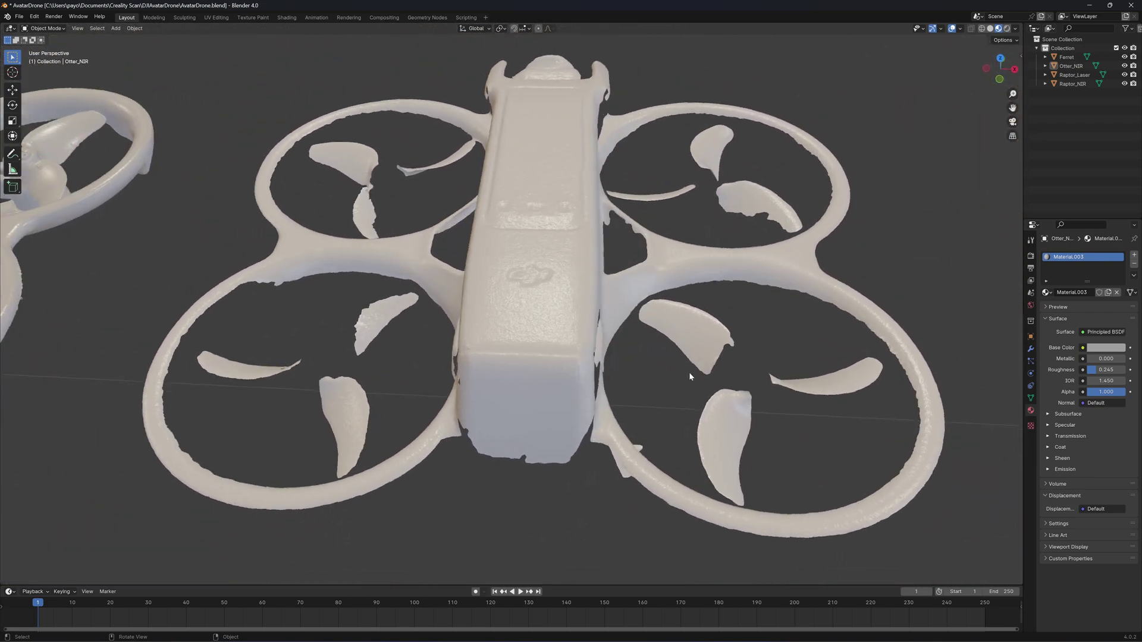
middle_drag(706, 407, 746, 417)
middle_drag(723, 340, 567, 306)
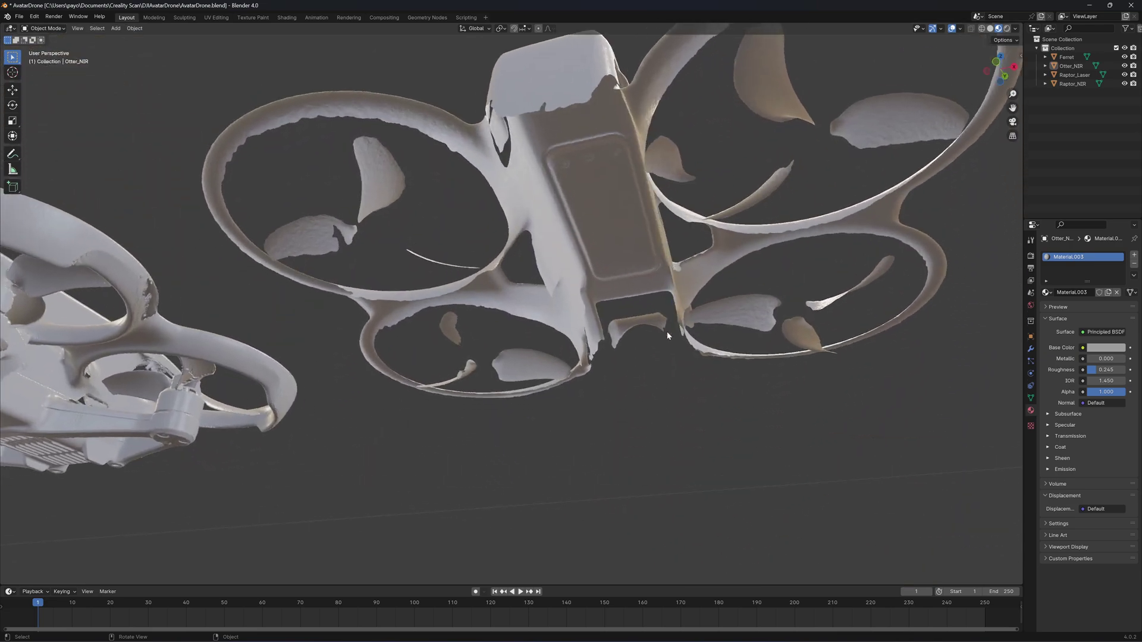
middle_drag(667, 336, 652, 215)
Frame all four drone scans side by side with Home and fine-tune the zoom.
scroll(497, 264, up, 6)
key(Home)
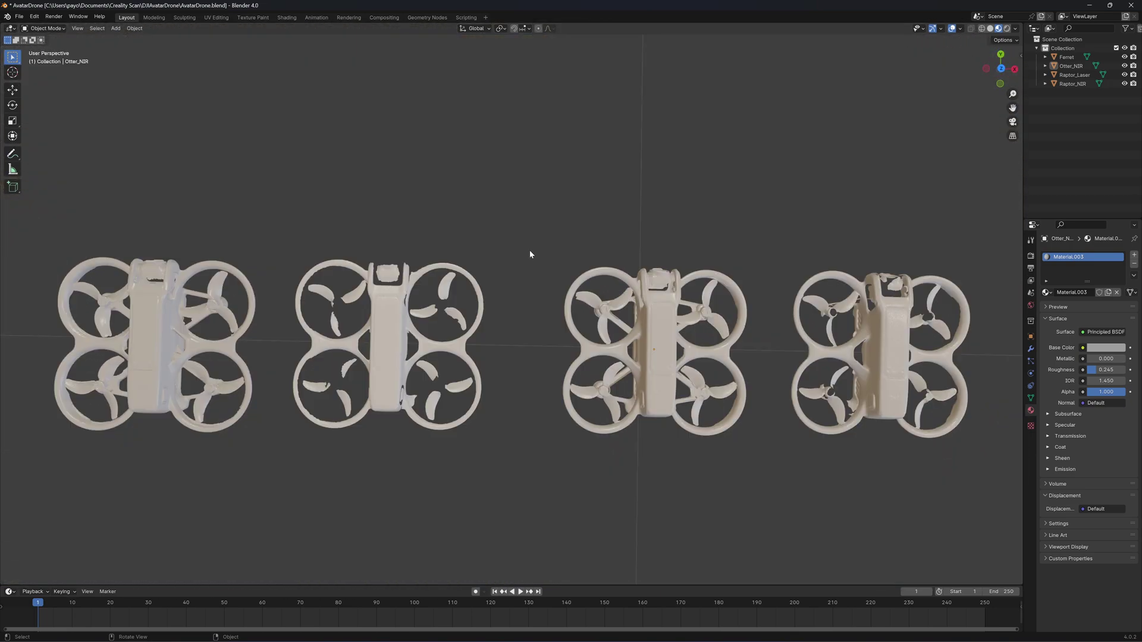
scroll(529, 254, up, 1)
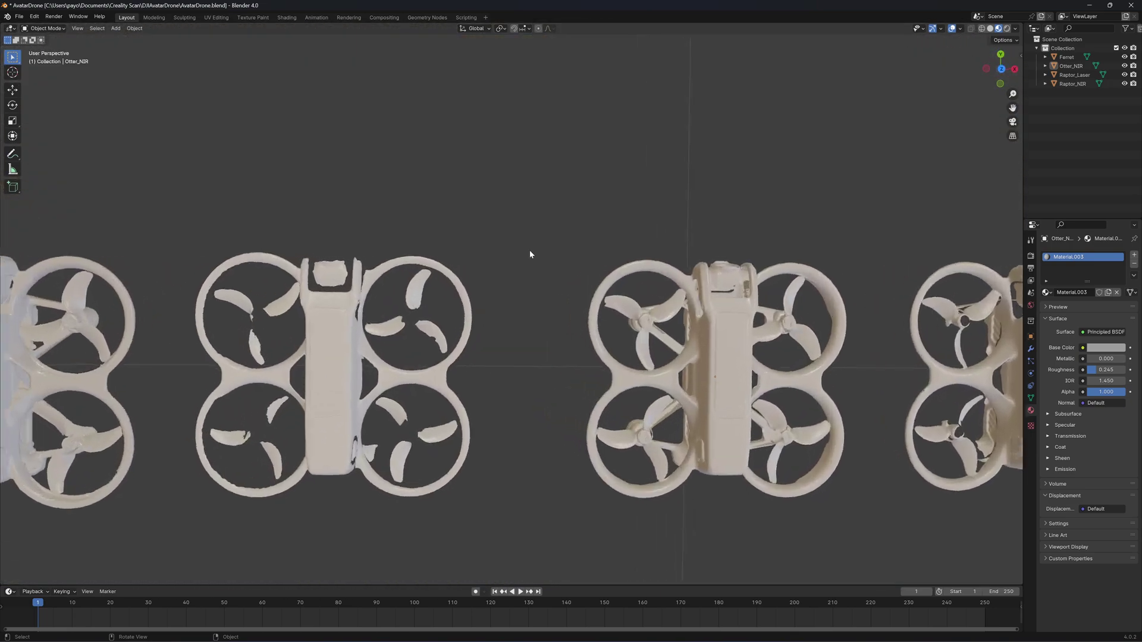
scroll(582, 234, down, 1)
scroll(582, 234, down, 1)
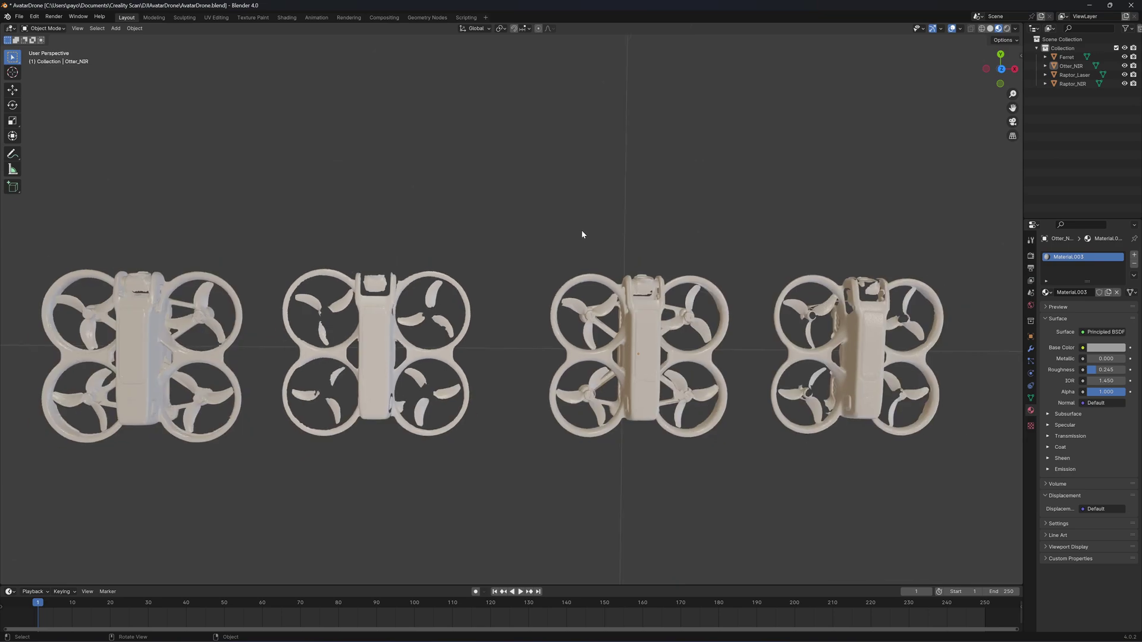